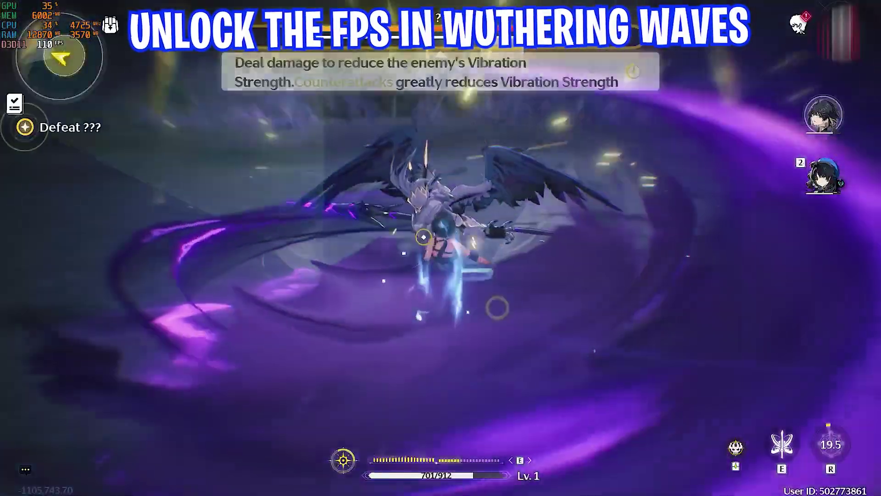
key(e)
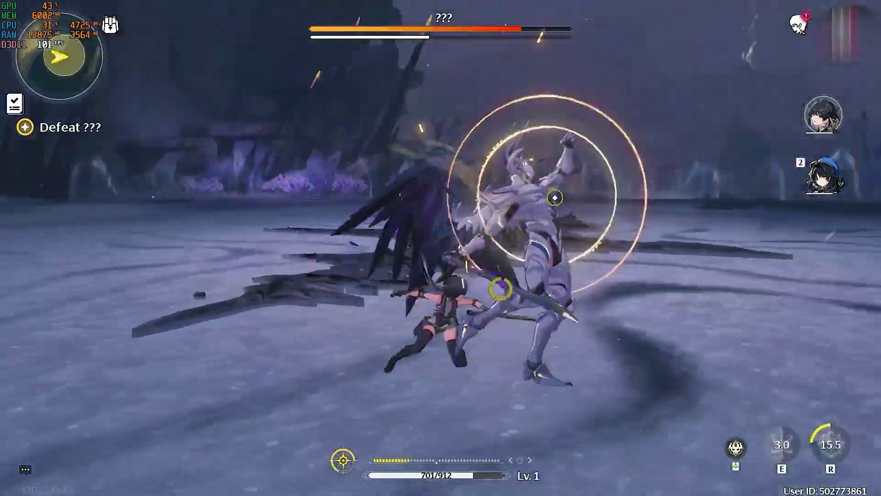
key(2)
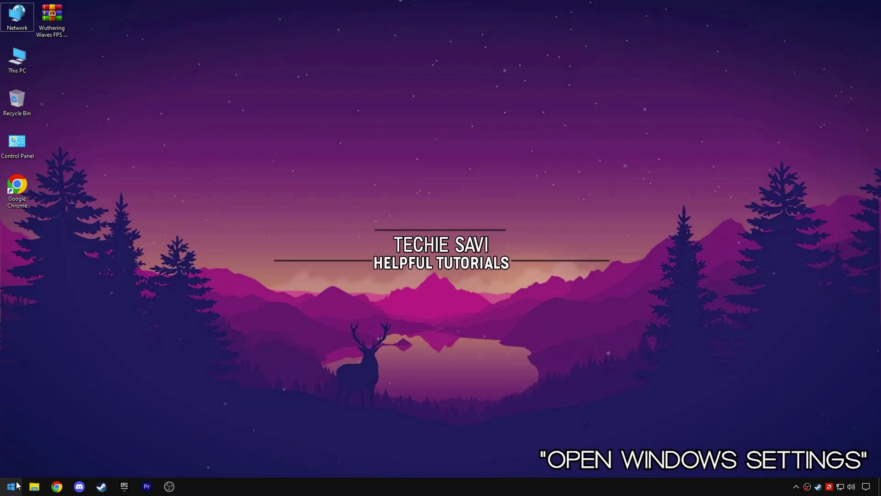
Open Windows Settings, go to the system's About page, and open Performance Options from the advanced system settings
click(12, 486)
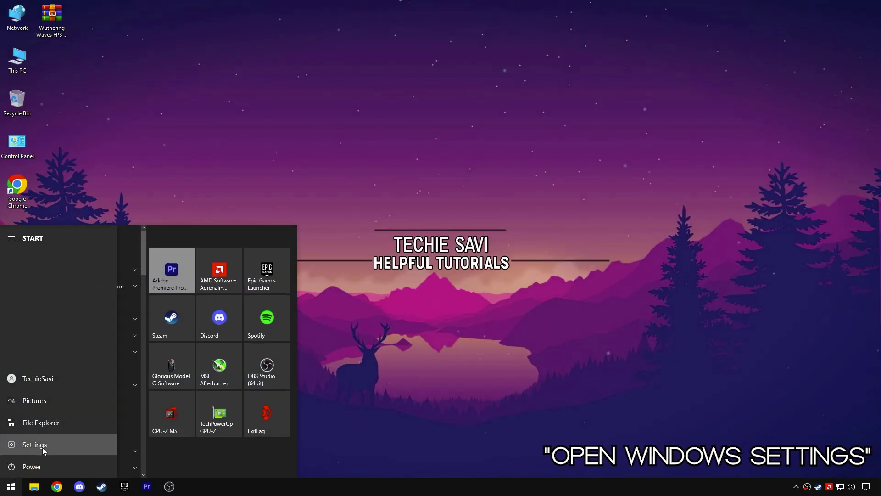
click(43, 447)
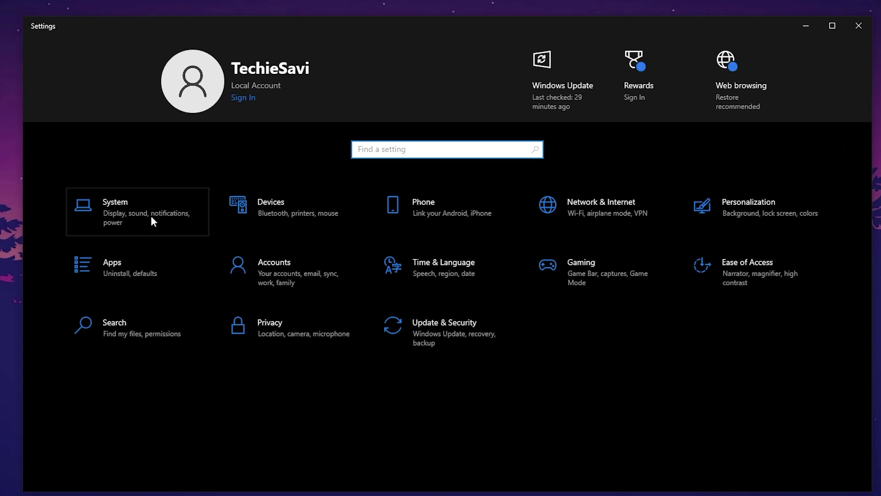
click(147, 210)
drag(200, 233, 201, 296)
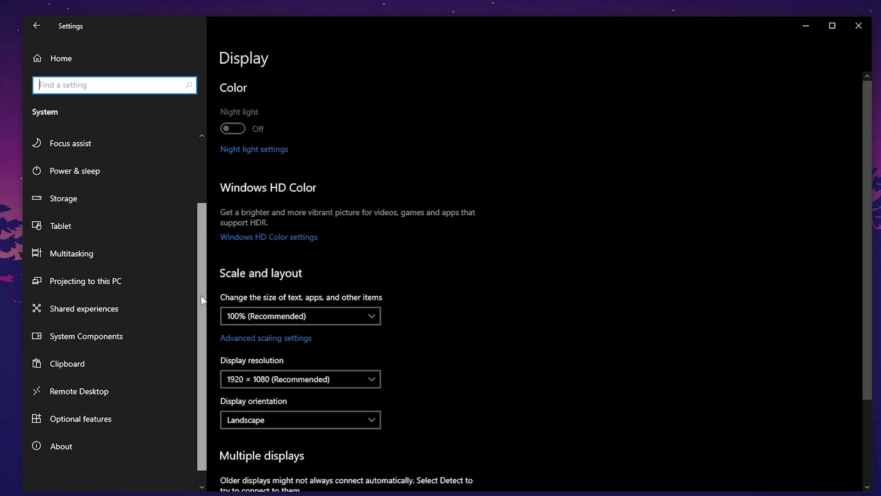
click(86, 446)
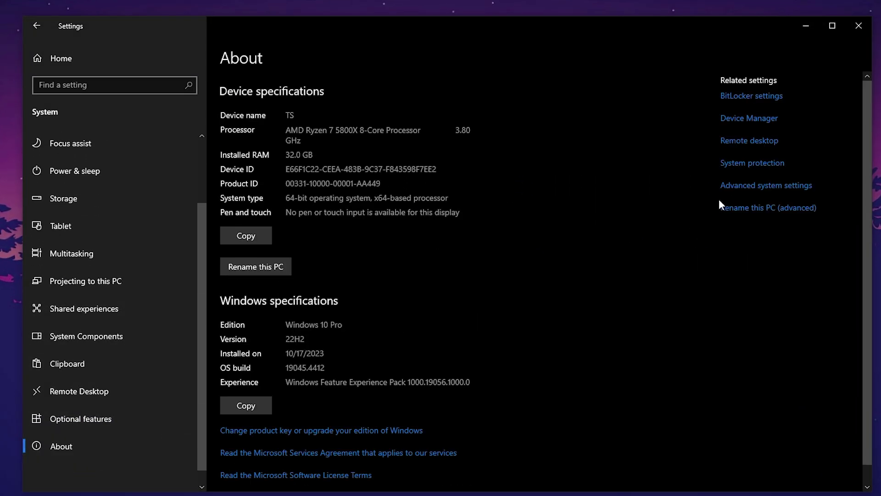
click(744, 188)
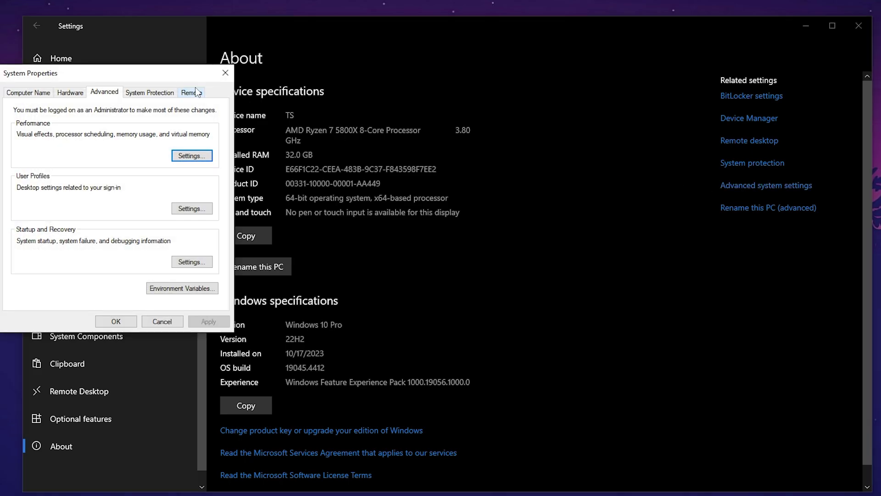
drag(181, 79, 364, 79)
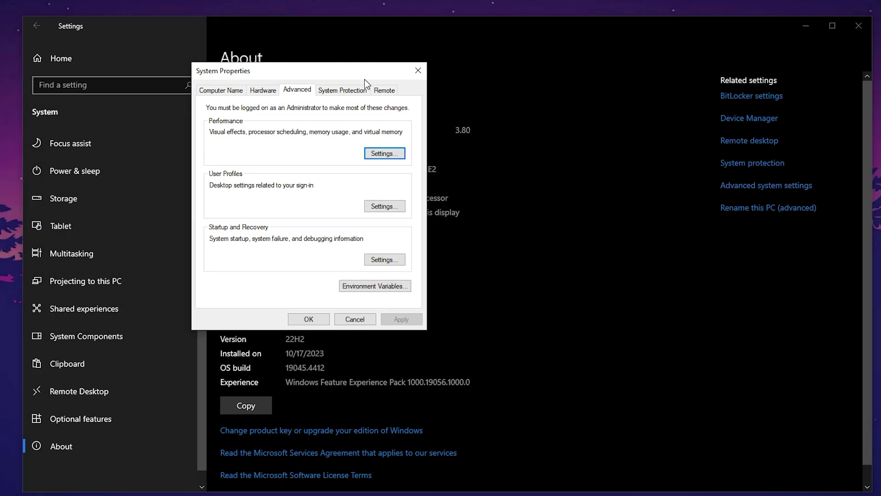
click(374, 154)
drag(349, 120, 557, 67)
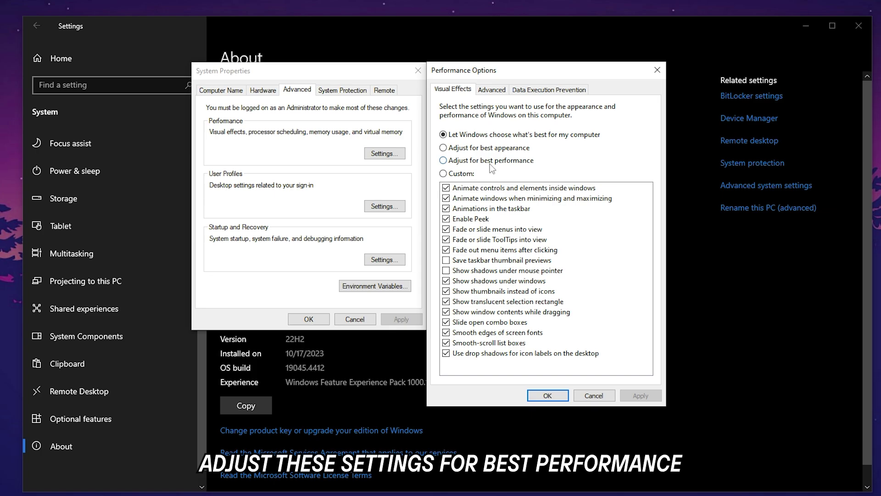
Set custom visual effects with only window minimize/maximize animation, Enable Peek, smooth screen font edges and desktop icon label drop shadows enabled
click(446, 198)
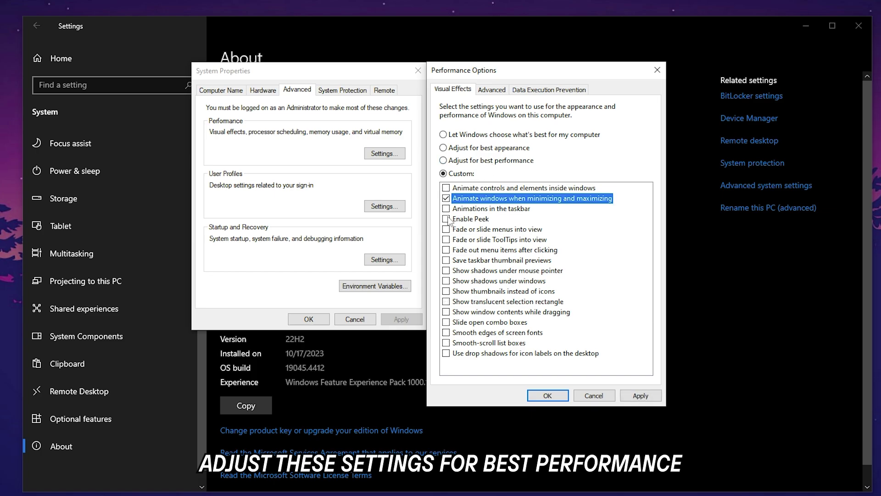
click(446, 219)
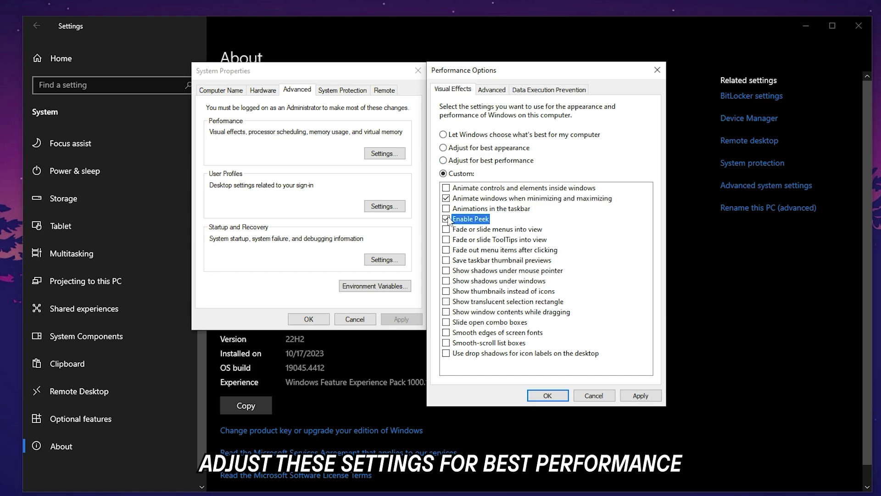
click(446, 333)
click(446, 353)
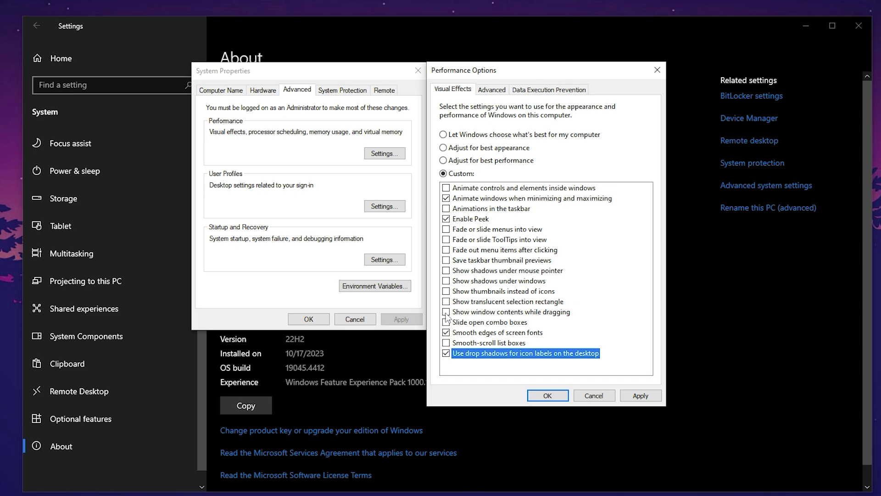
Also enable showing window contents while dragging and thumbnails instead of icons, and apply the visual effects, closing both dialogs
click(446, 313)
click(456, 292)
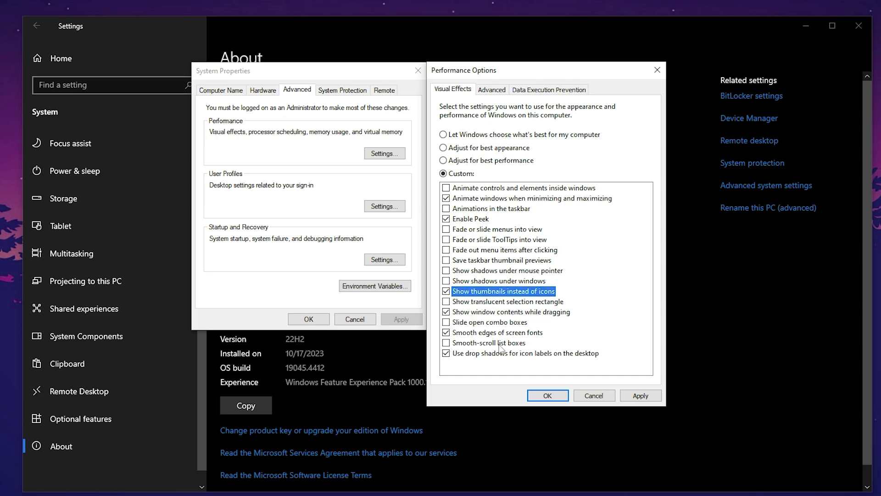
click(641, 396)
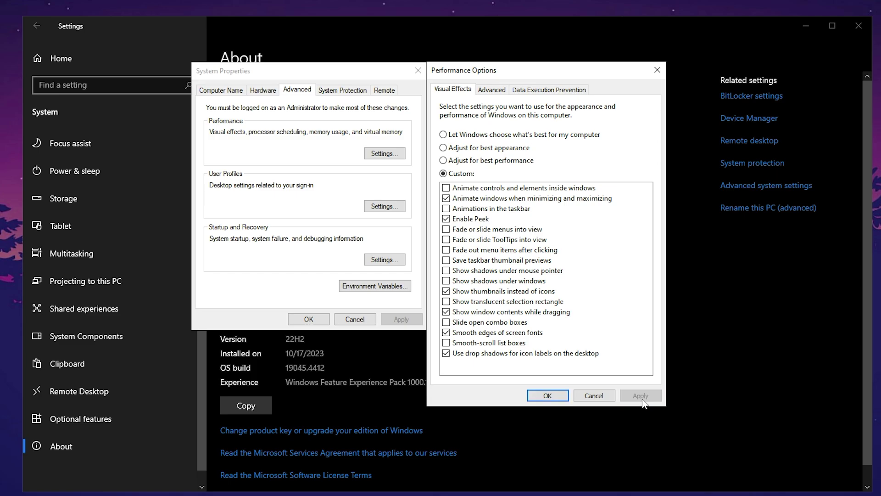
click(548, 396)
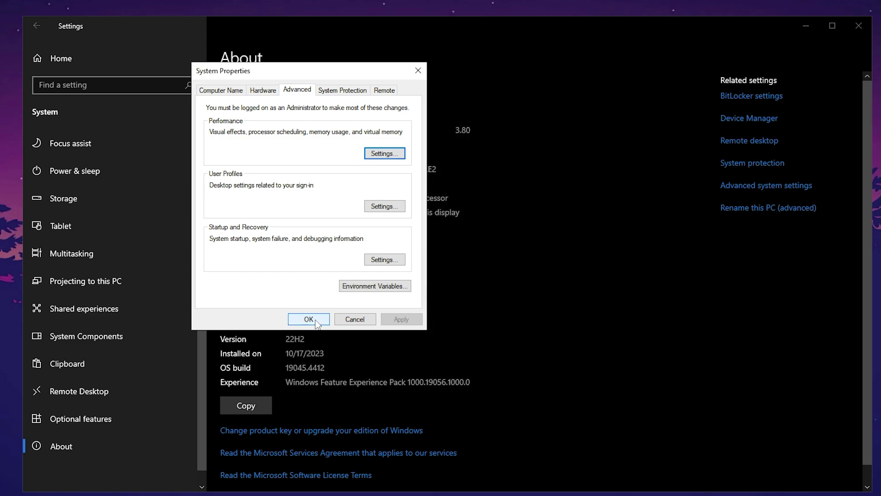
click(309, 319)
Switch Game Bar off in the Windows Gaming settings and open the Game Mode settings
click(91, 59)
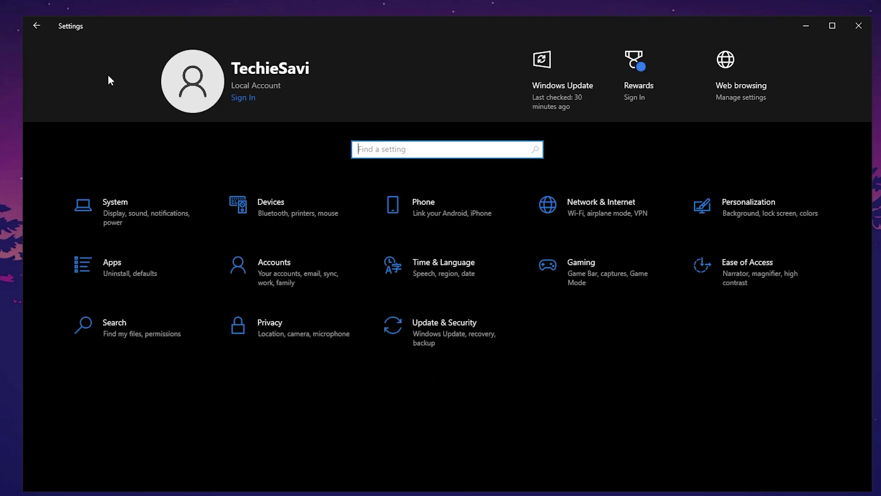
click(592, 272)
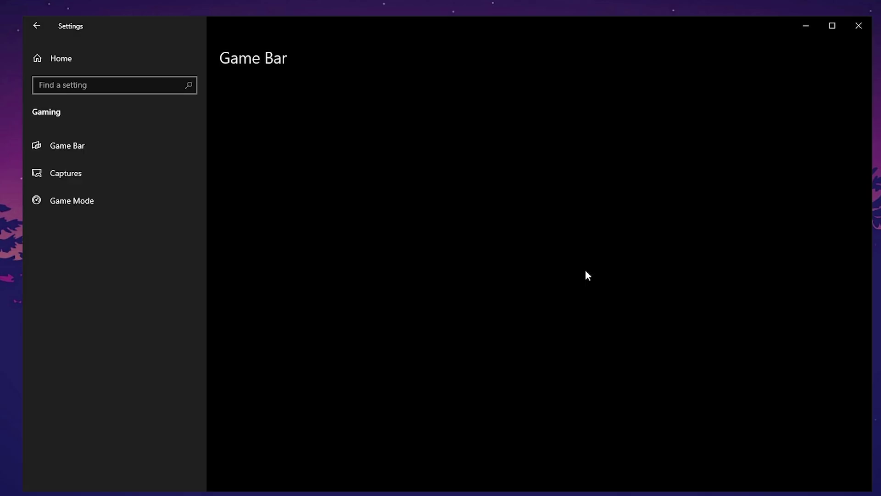
click(226, 173)
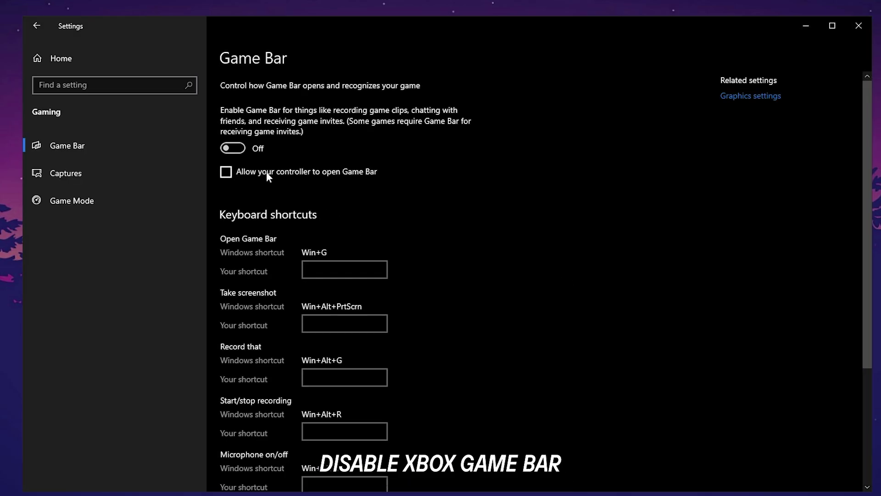
click(238, 149)
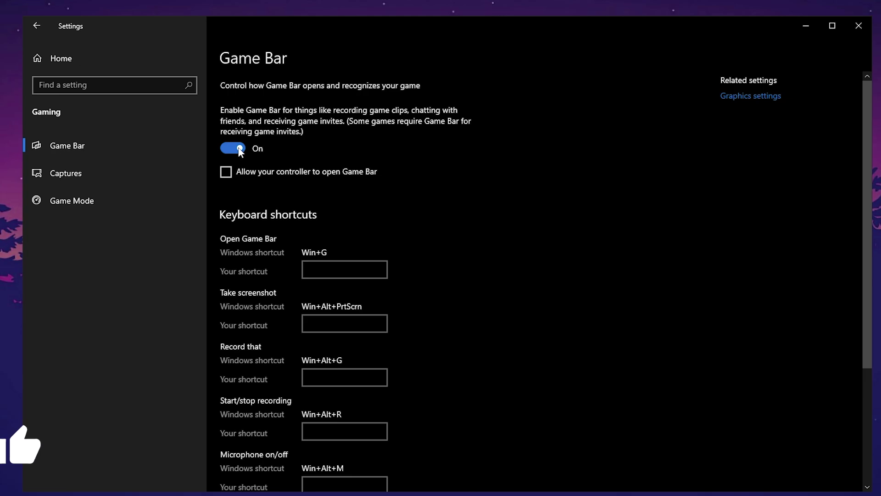
click(239, 148)
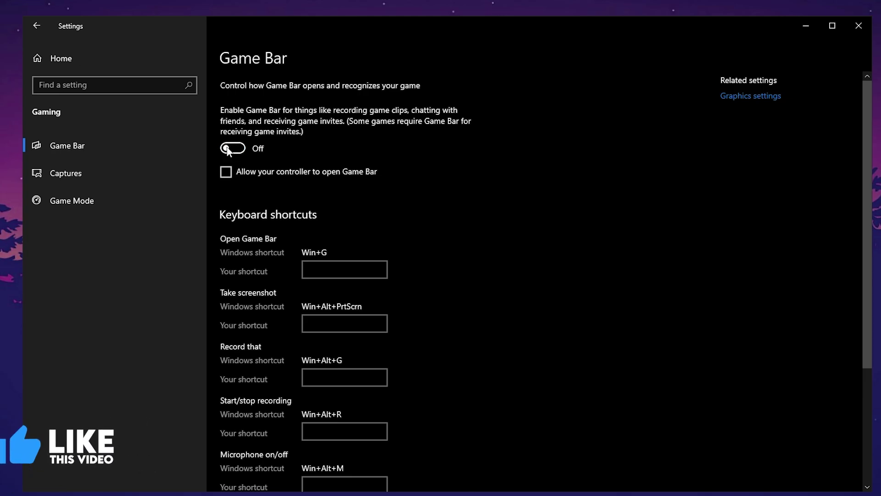
click(116, 200)
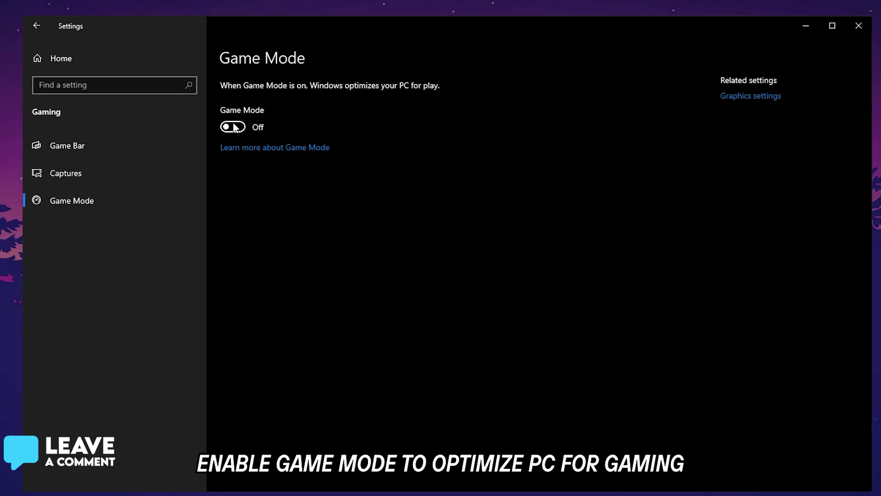
Disable the startup apps EpicGamesLauncher, MSI Center, Microsoft Edge, Update and Window Centering Helper, and close Settings
click(77, 65)
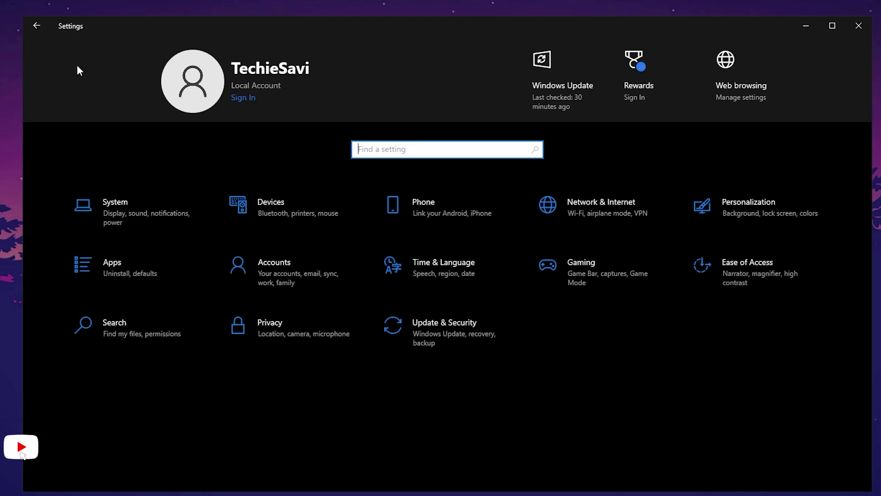
click(122, 274)
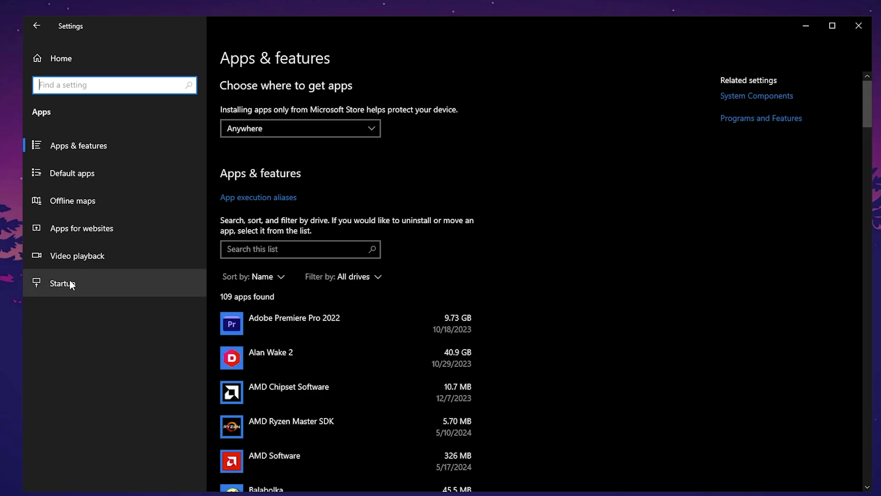
click(70, 283)
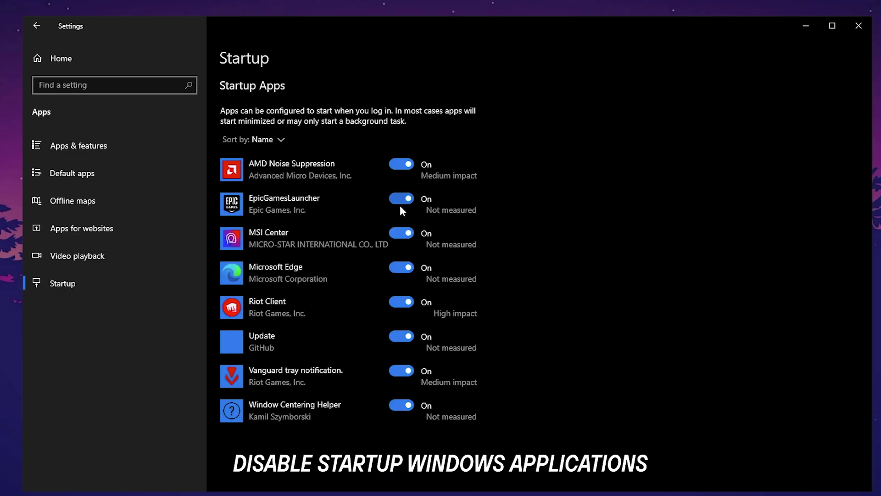
click(402, 267)
click(404, 337)
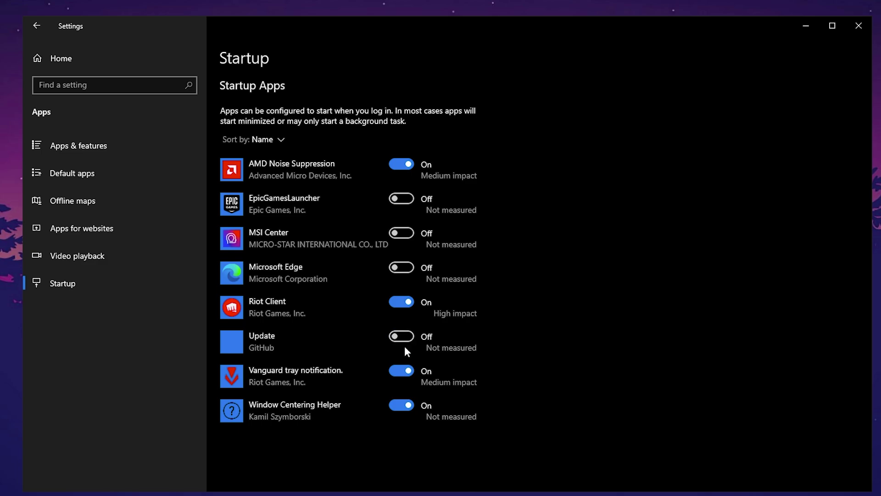
click(407, 404)
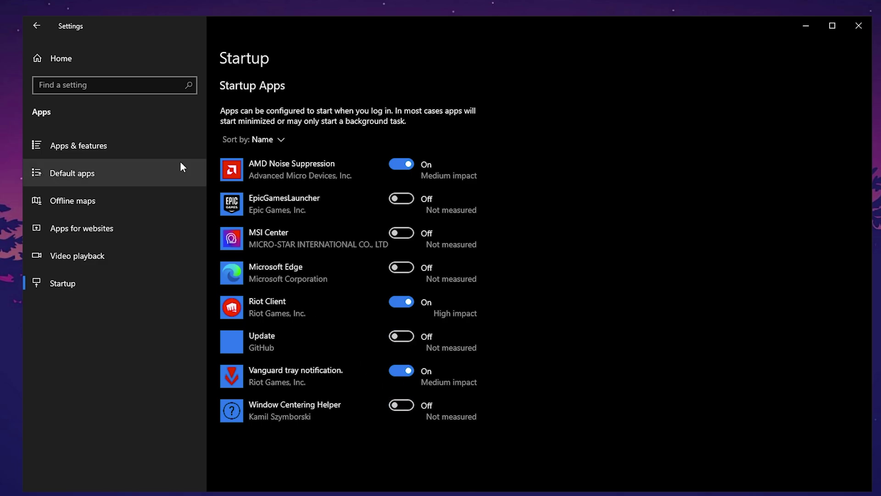
click(85, 66)
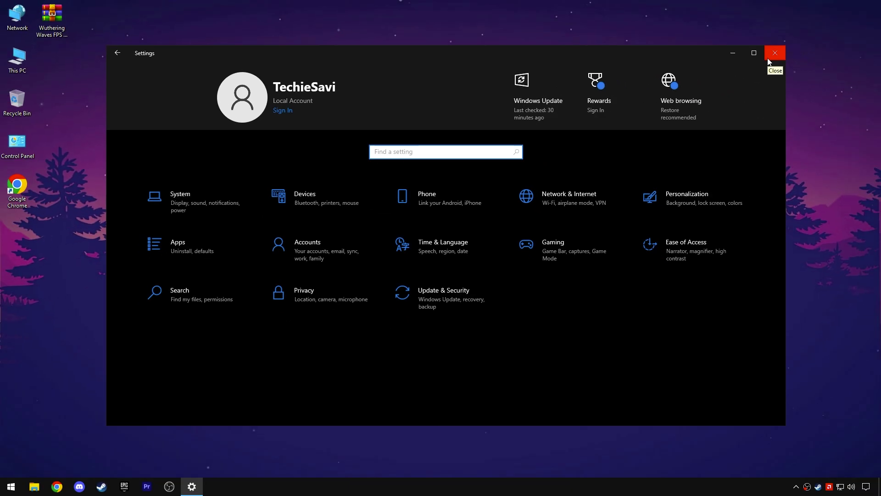
click(850, 31)
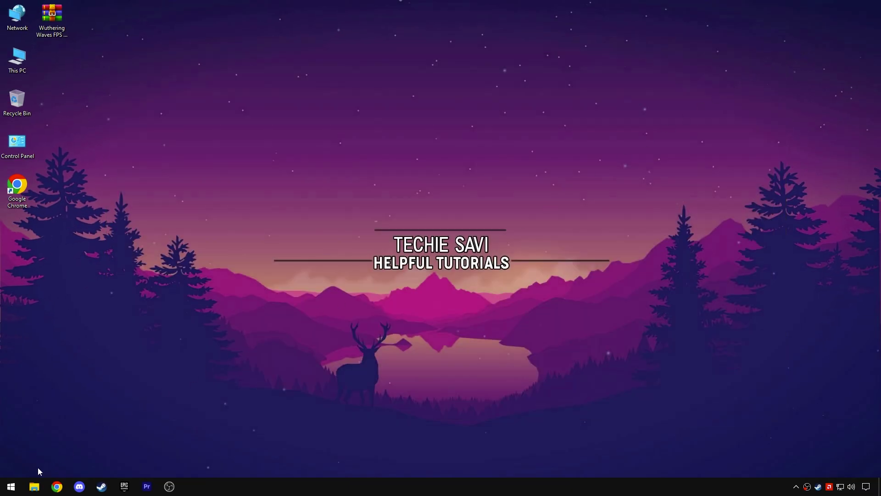
Launch System Configuration by running the command Msconfig from the Run dialog
right_click(15, 483)
click(36, 434)
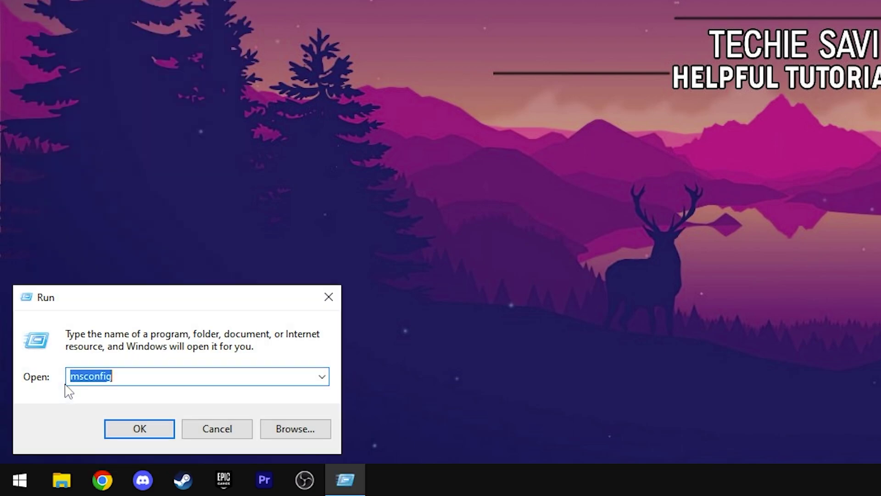
text(Mscon)
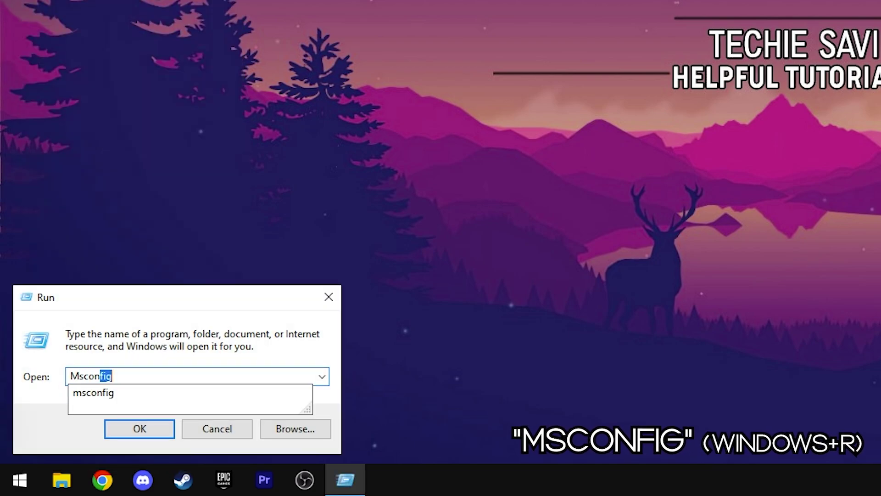
text(fig)
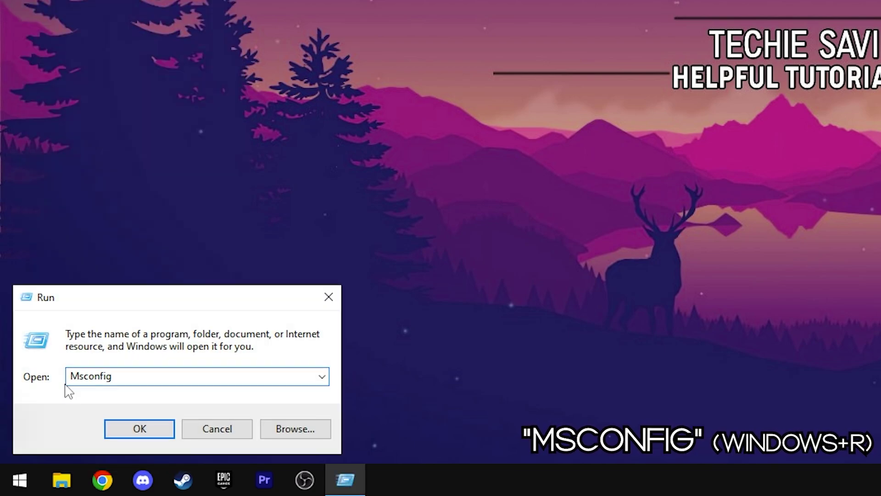
double_click(138, 374)
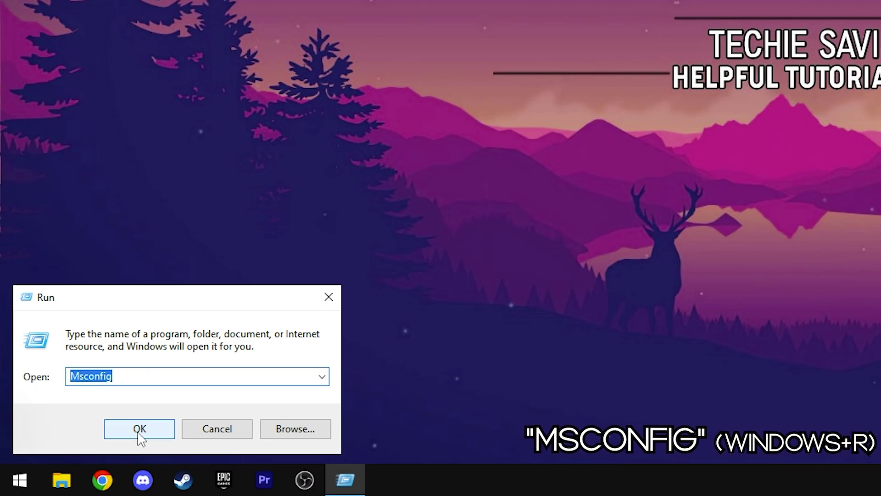
click(140, 431)
Set the number of processors to 16 in the advanced boot options and apply the boot change
click(344, 174)
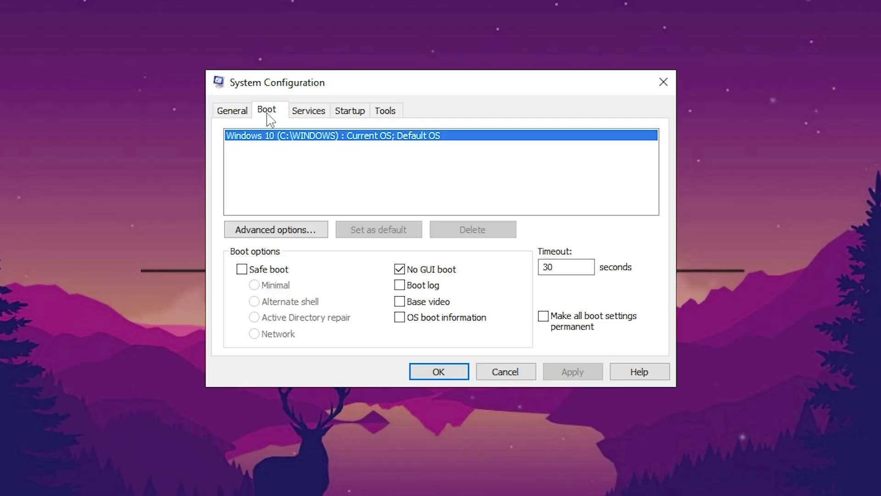
click(289, 229)
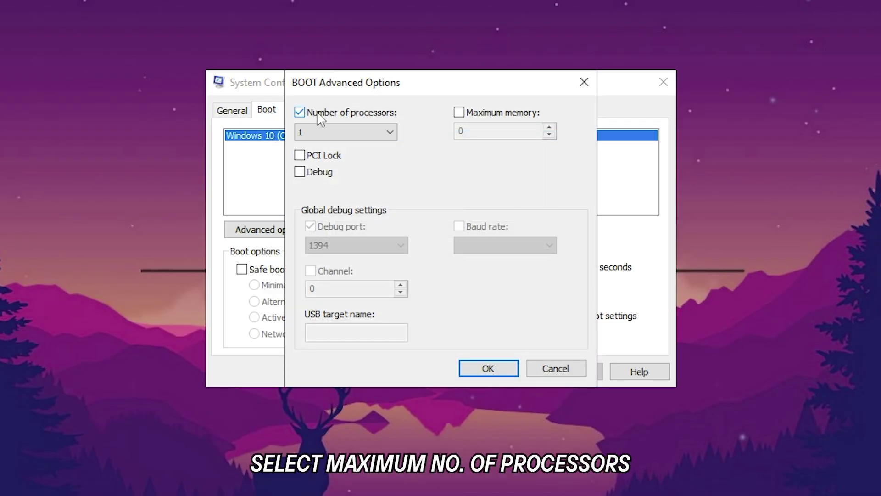
click(315, 131)
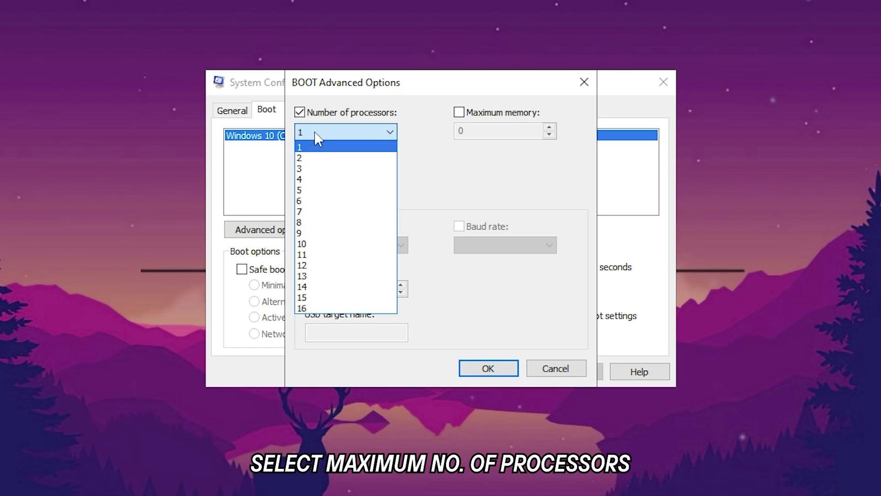
click(315, 306)
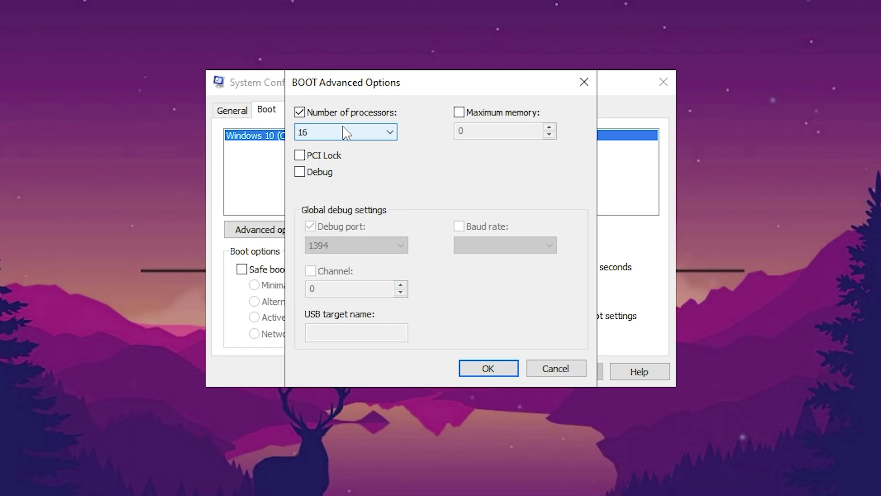
click(487, 369)
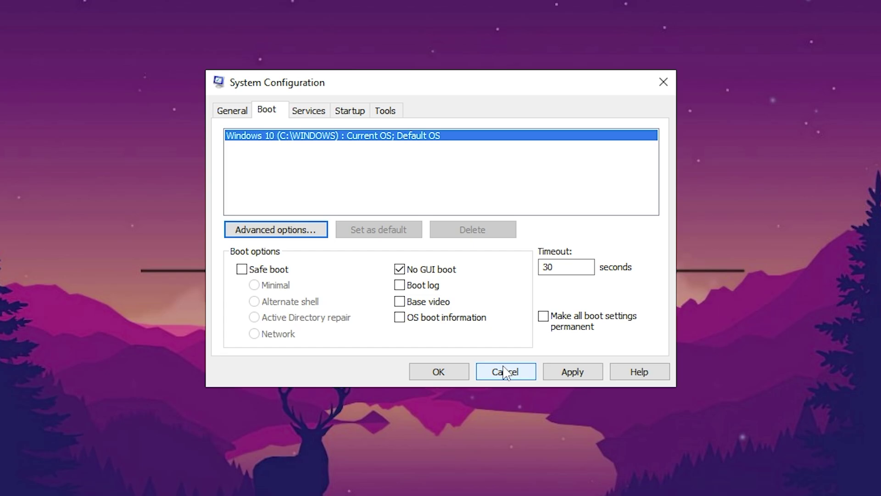
click(573, 371)
Hide all Microsoft services and disable the Google Chrome Elevation Service, both GoogleUpdater services and LightKeeperService
click(313, 111)
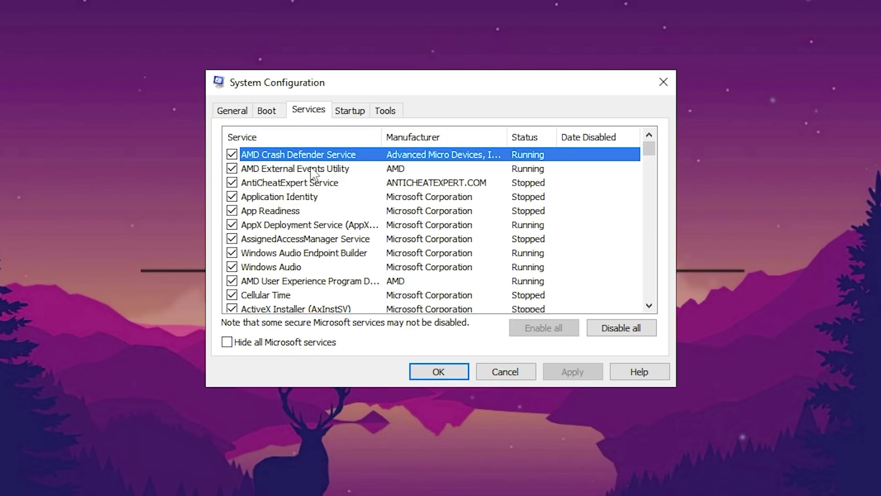
click(249, 347)
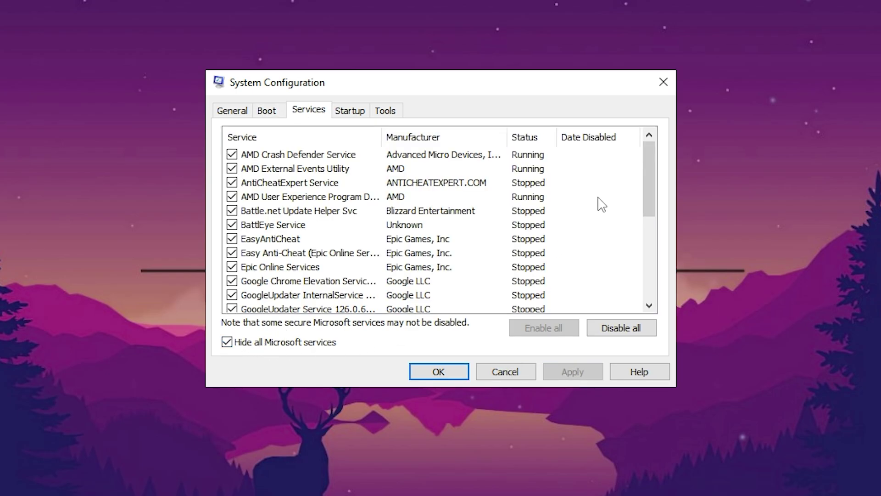
drag(652, 183, 655, 213)
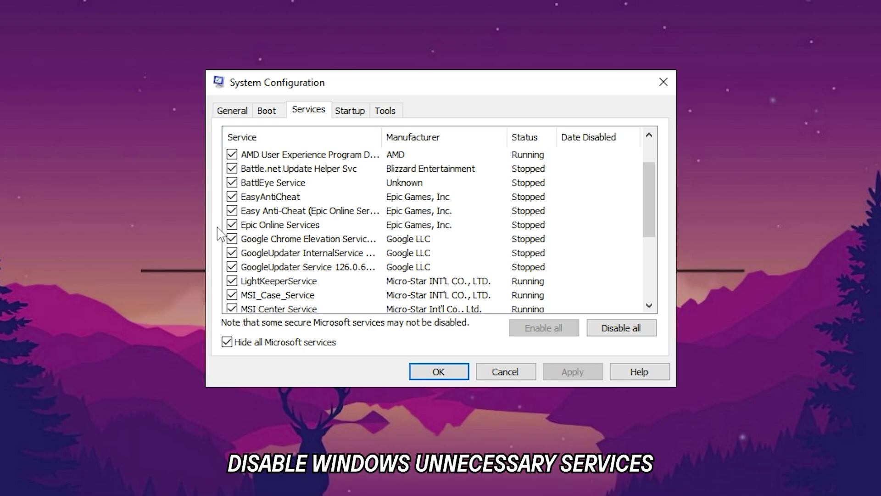
click(232, 239)
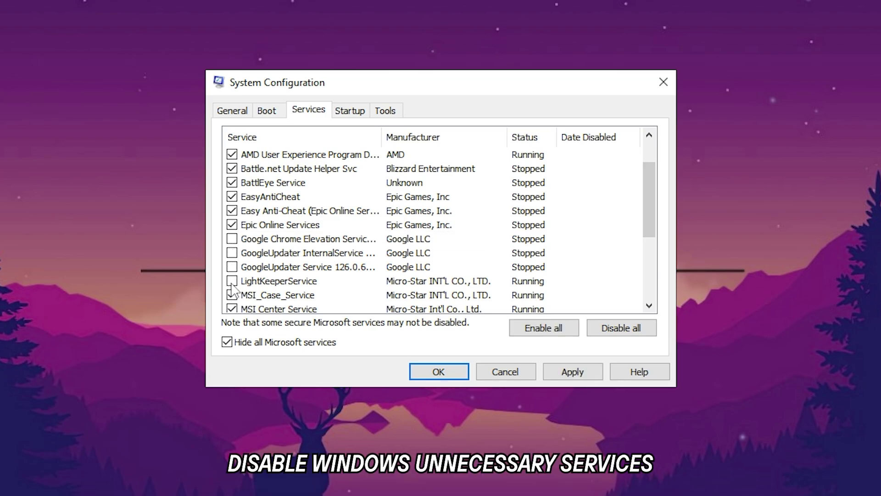
Disable Mystic_Light_Service, QMEmulatorService, Rockstar Game Library Service and Radmin VPN Control Service, apply the changes, and exit System Configuration without restarting
drag(648, 214, 644, 282)
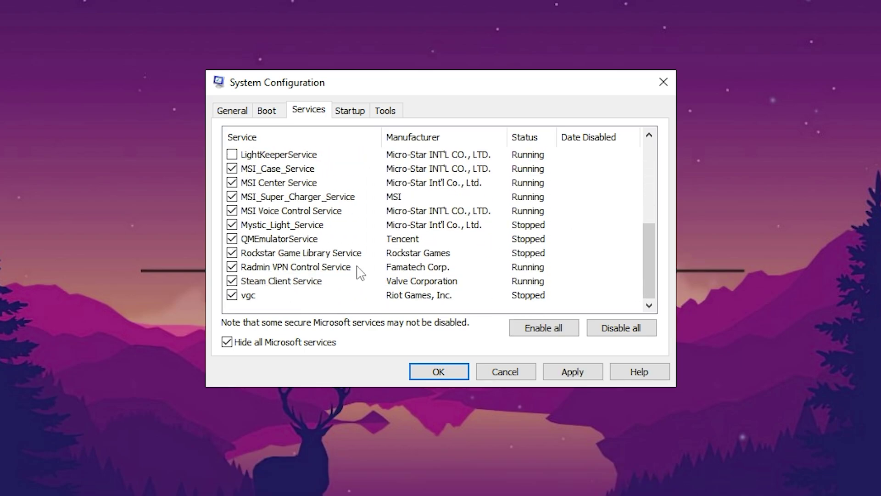
click(232, 239)
click(232, 225)
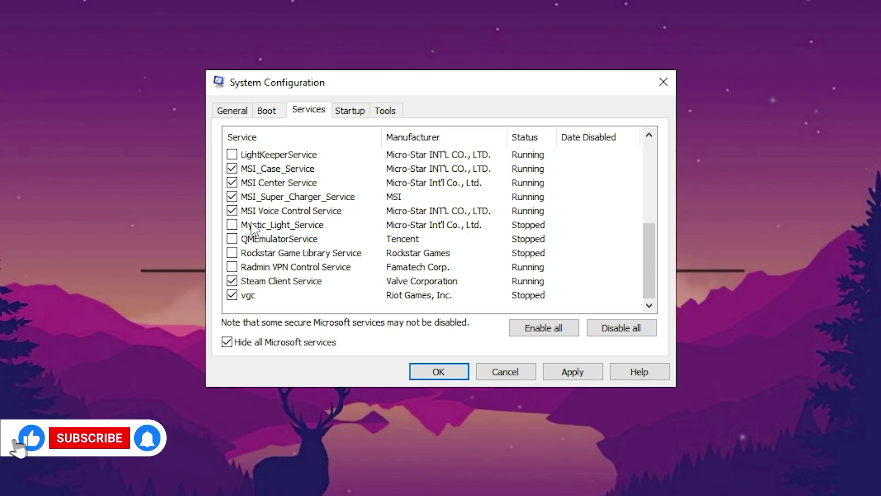
drag(649, 275, 648, 175)
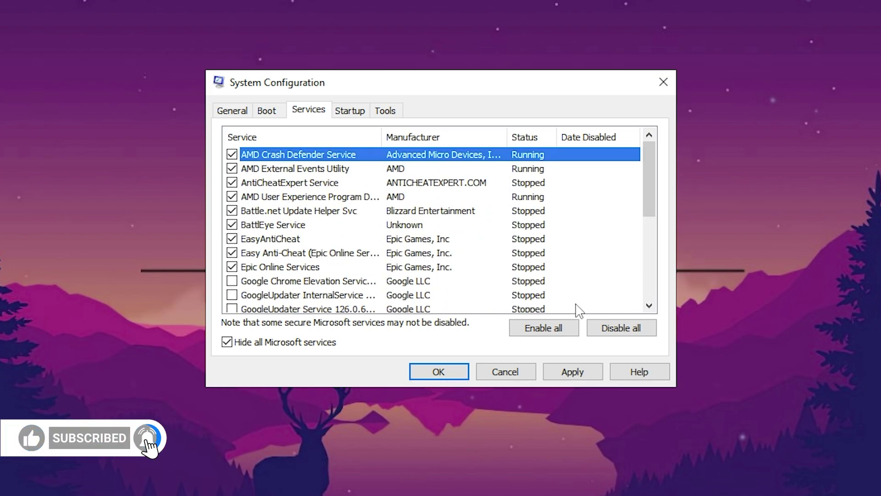
click(568, 378)
click(454, 372)
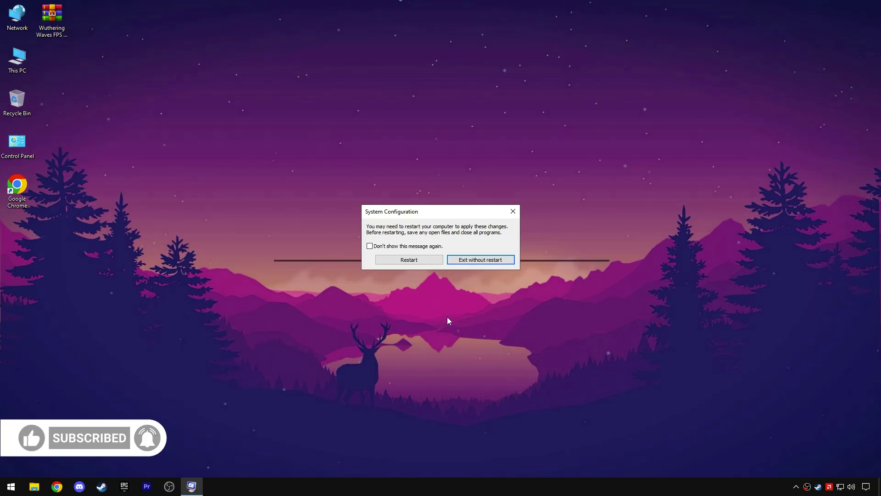
click(476, 259)
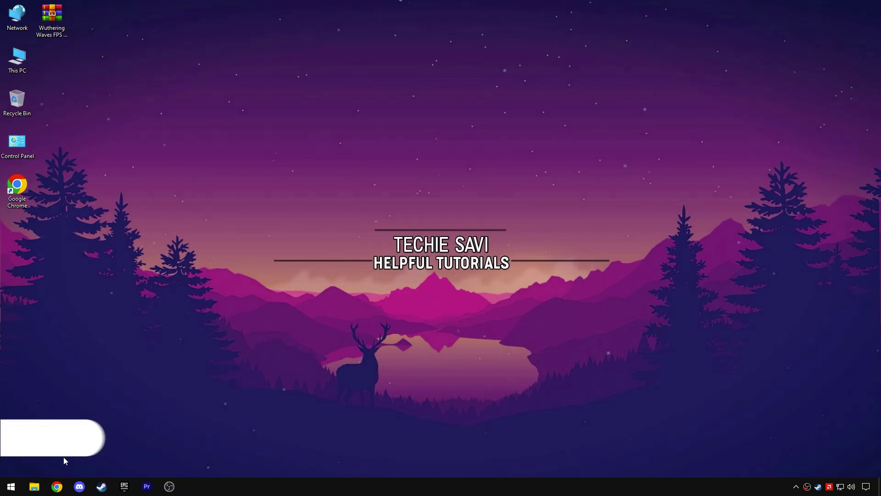
Launch the Local Group Policy Editor by running the command Gpedit.Msc from the Run dialog
right_click(3, 487)
click(33, 443)
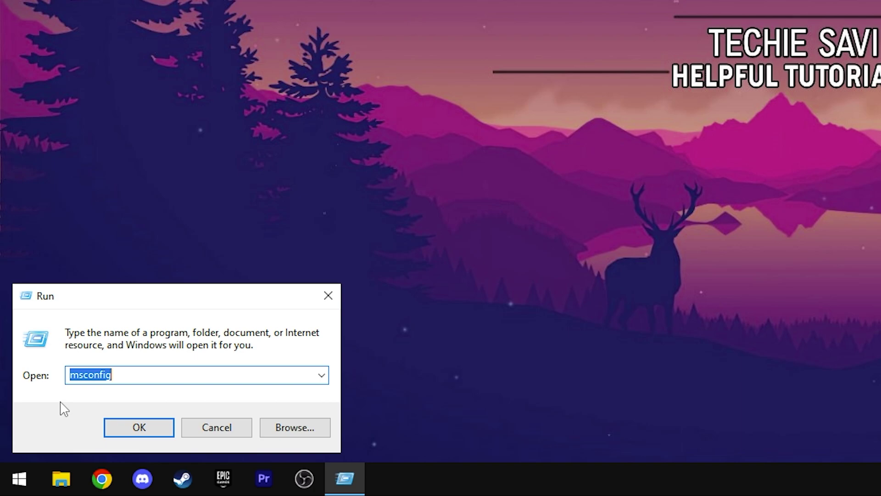
text(Gpedi)
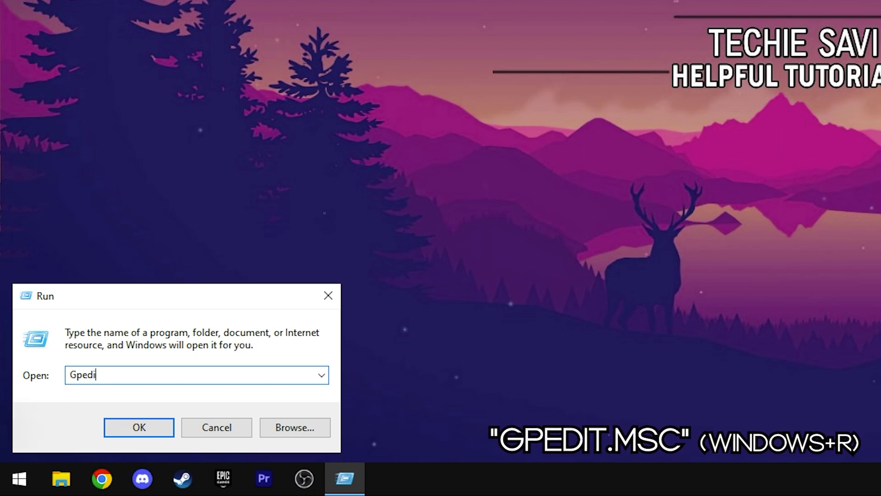
text(t.Msc)
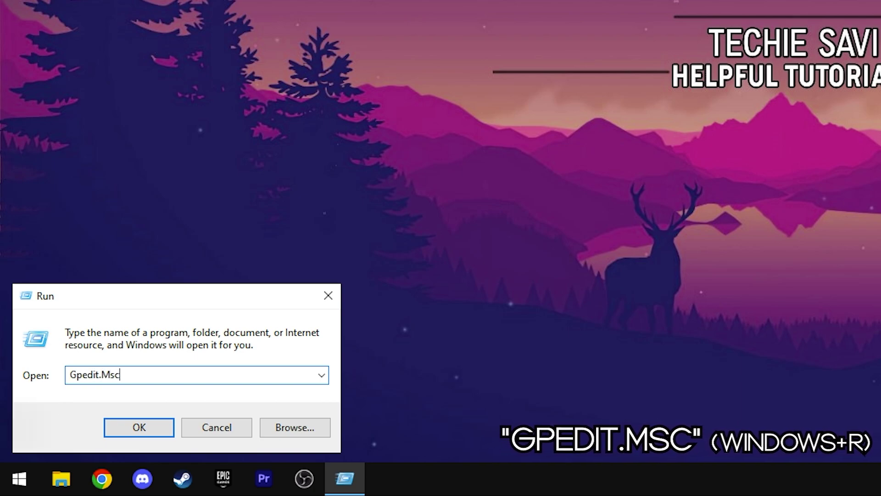
drag(69, 374, 128, 377)
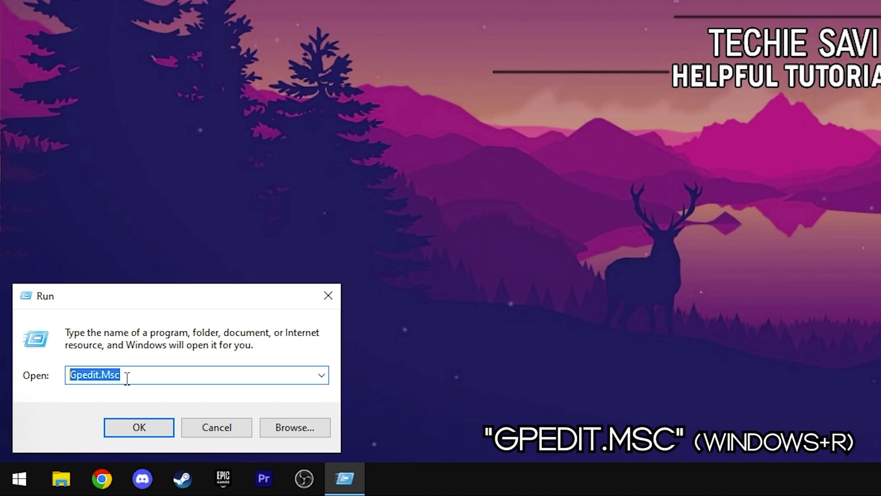
click(128, 377)
click(140, 427)
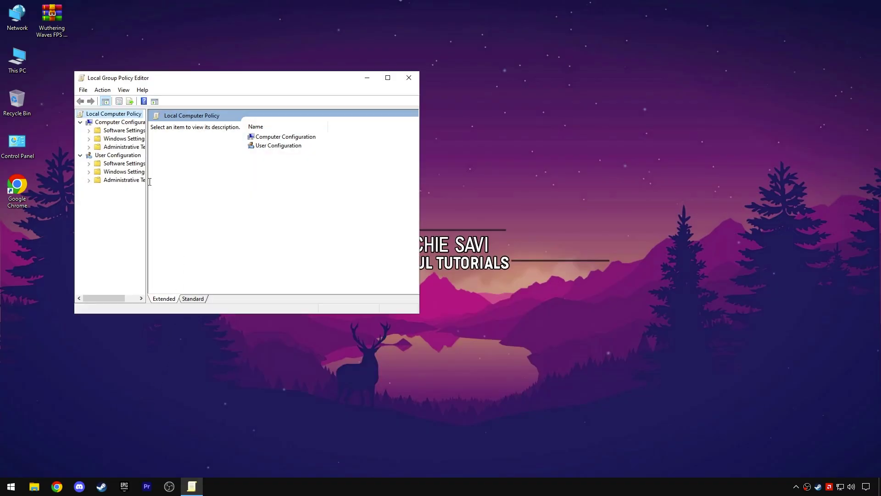
Enlarge the policy editor and its tree, and open App Privacy under Computer Configuration's Administrative Templates, Windows Components
drag(147, 181, 175, 186)
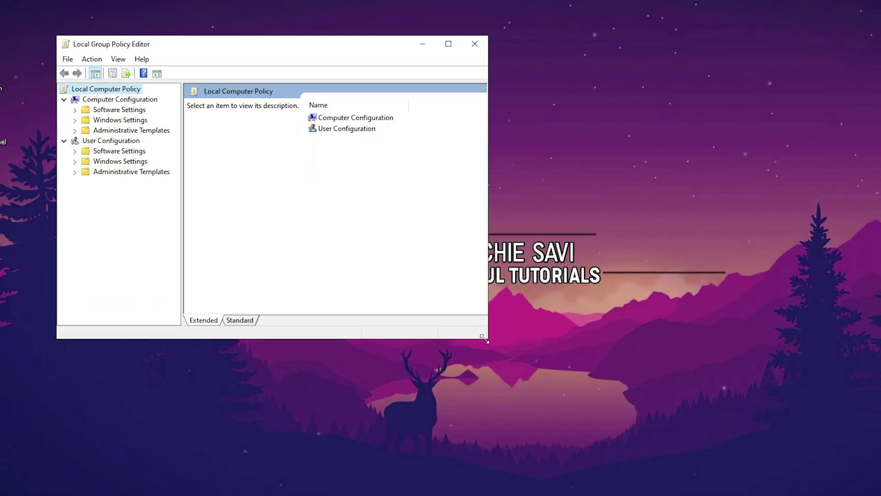
drag(418, 312, 492, 364)
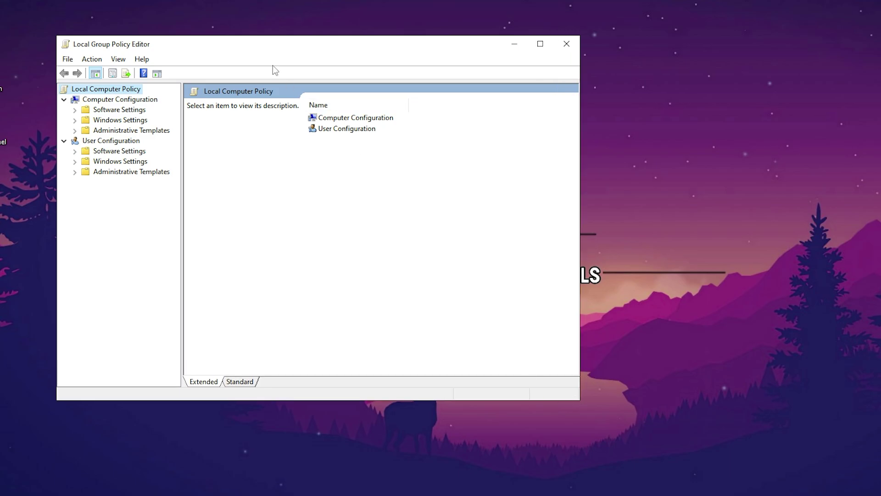
drag(266, 45, 275, 42)
click(164, 130)
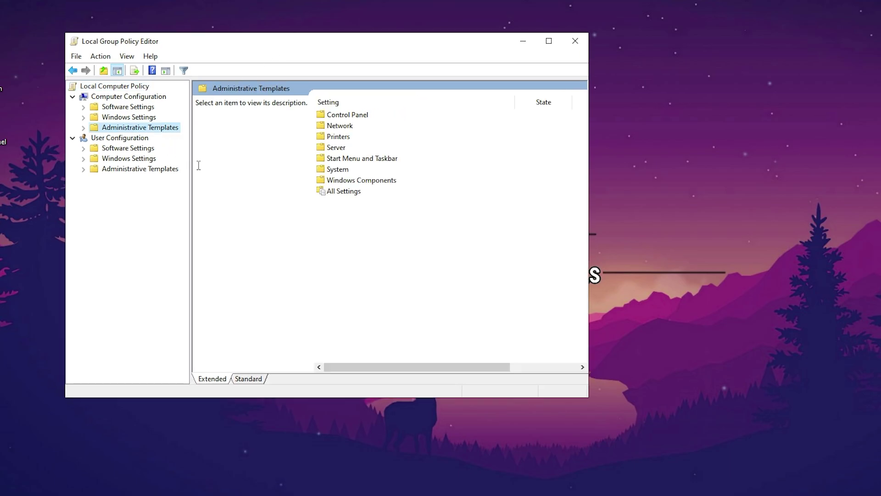
double_click(342, 181)
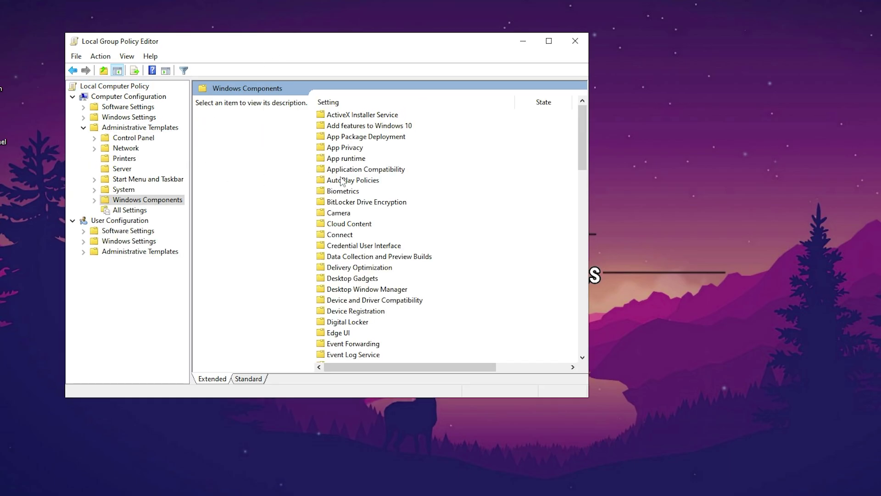
double_click(349, 151)
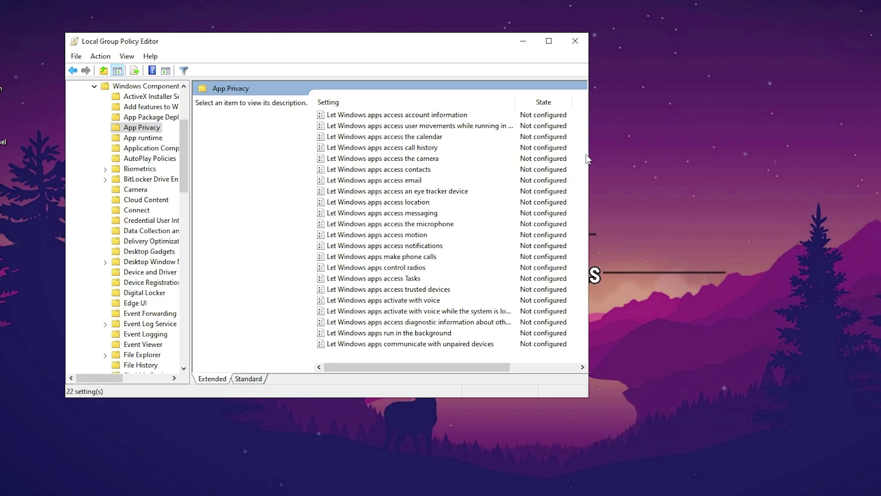
Enable the policy "Let Windows apps run in the background" with Force Deny for all apps, apply it, and close the policy editor
drag(486, 365, 459, 365)
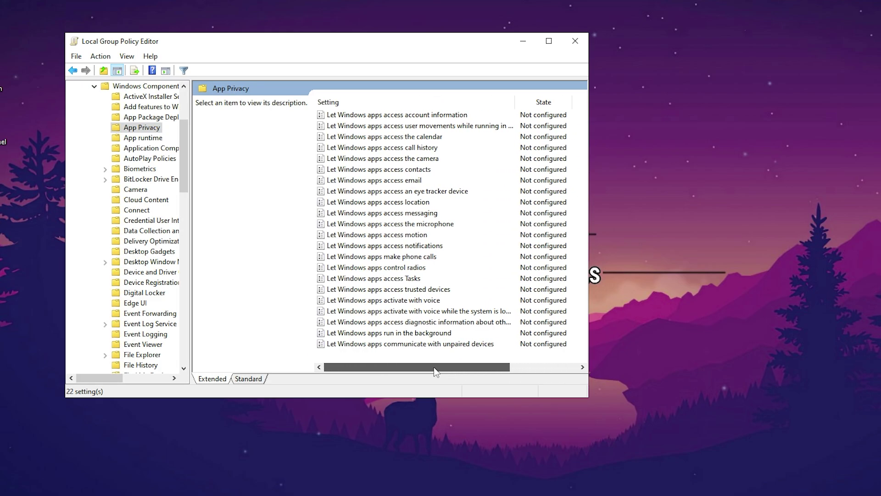
click(371, 332)
right_click(382, 334)
click(392, 342)
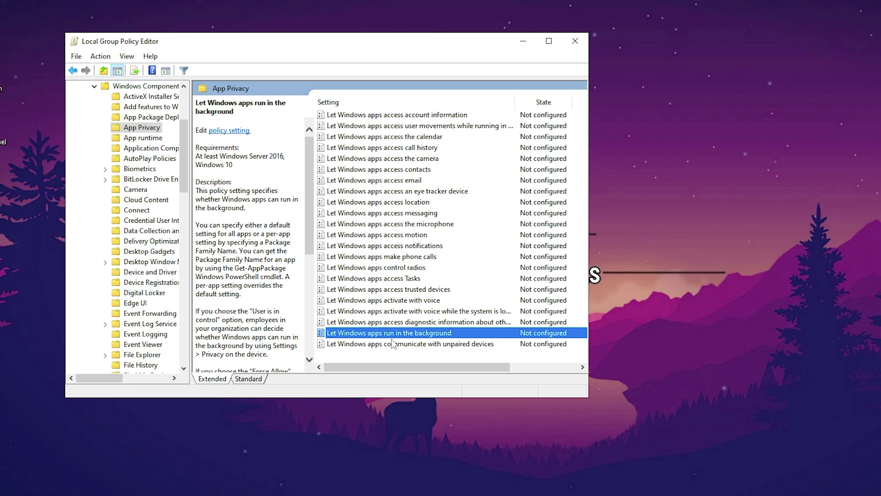
drag(223, 5, 321, 56)
click(153, 116)
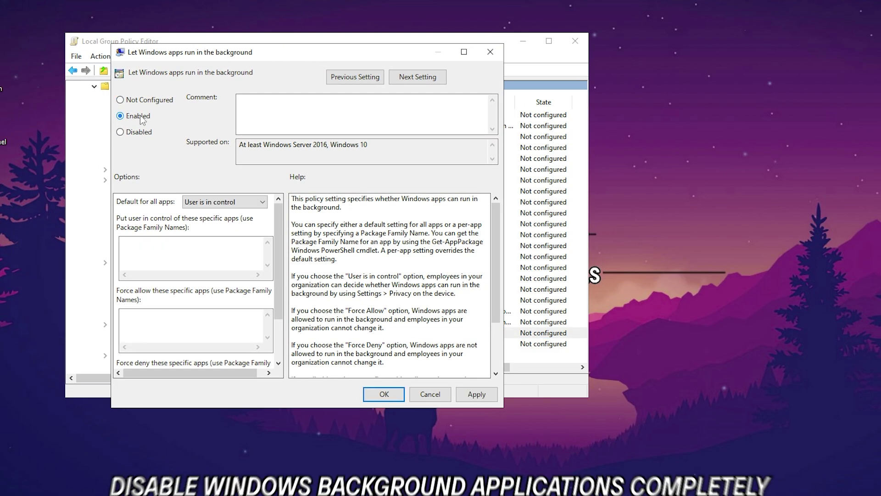
click(222, 202)
click(220, 234)
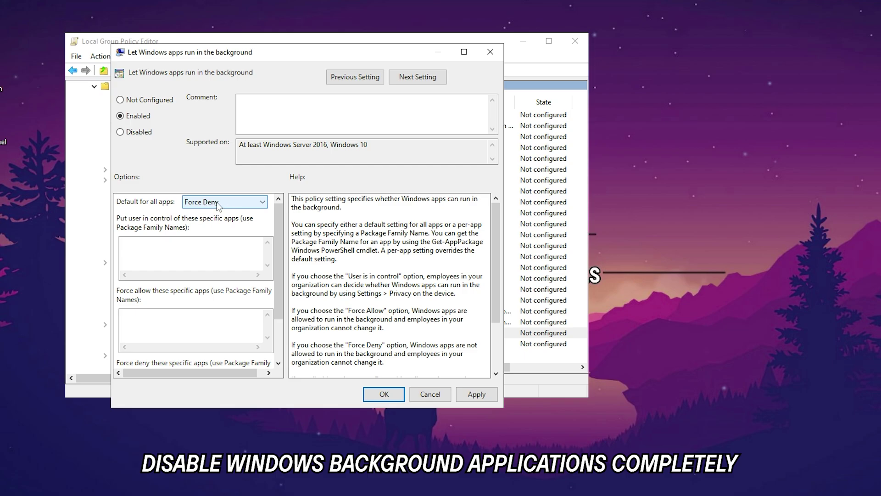
click(476, 394)
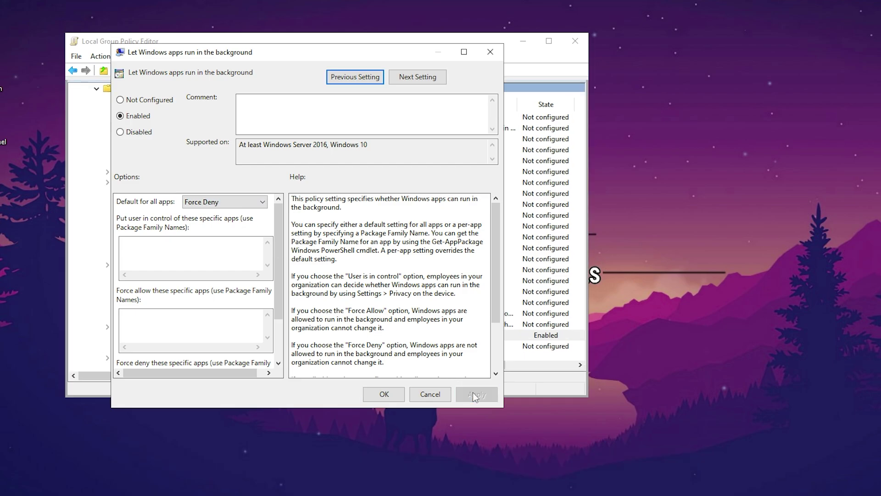
click(438, 395)
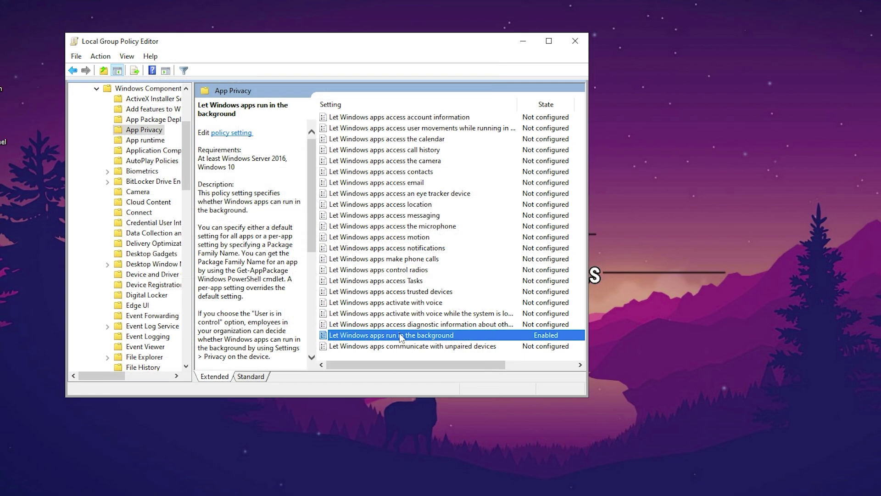
click(583, 45)
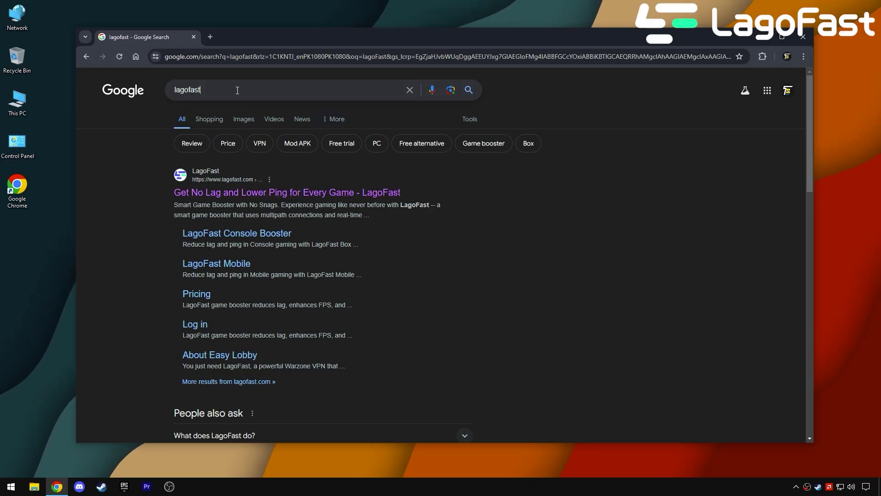
In Chrome, open the main LagoFast website from the lagofast search results in a new tab and switch to it
click(197, 89)
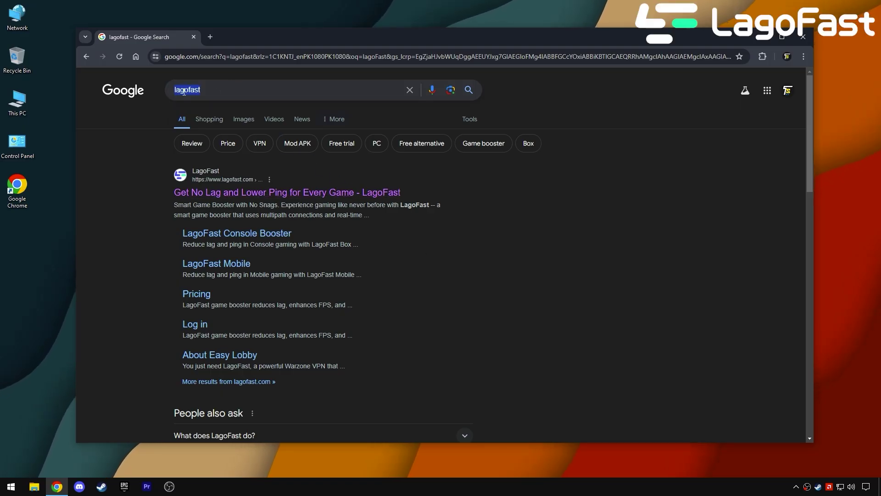
click(137, 190)
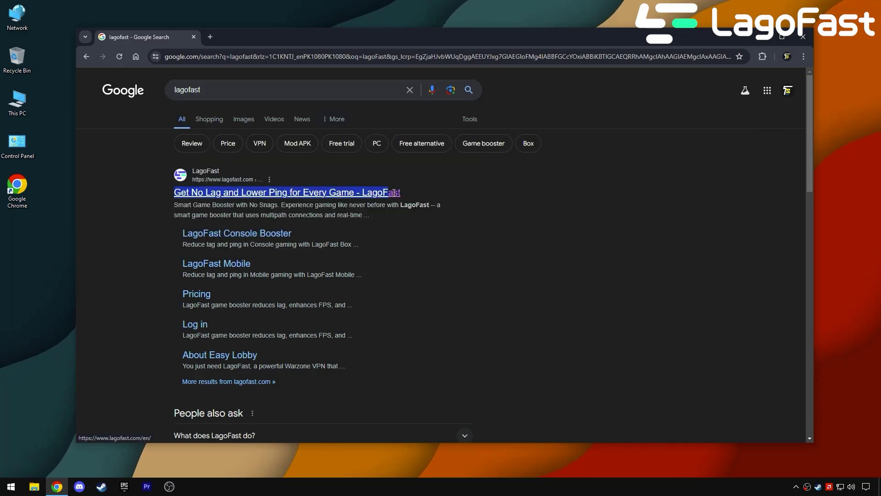
right_click(414, 193)
click(441, 202)
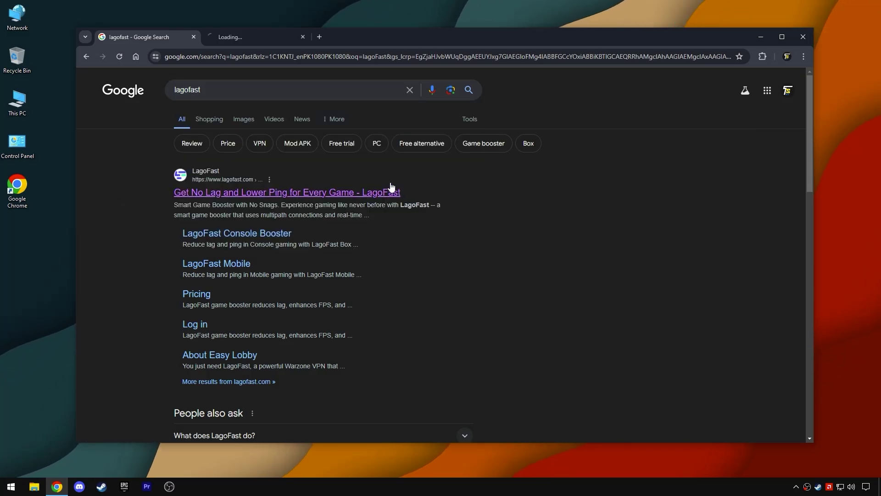
click(268, 41)
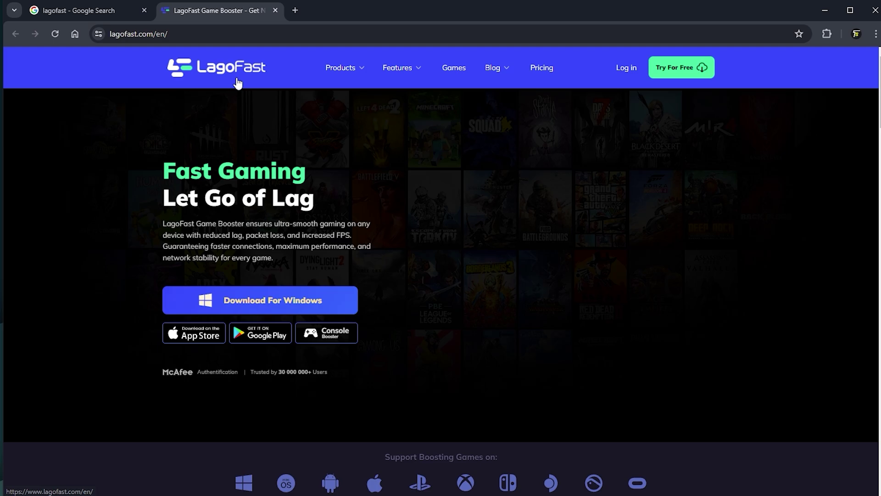
Look through the LagoFast homepage, from the Fast Gaming introduction to the Smart Game Booster and global server network sections
drag(172, 173, 314, 205)
click(246, 219)
drag(163, 223, 292, 265)
click(292, 260)
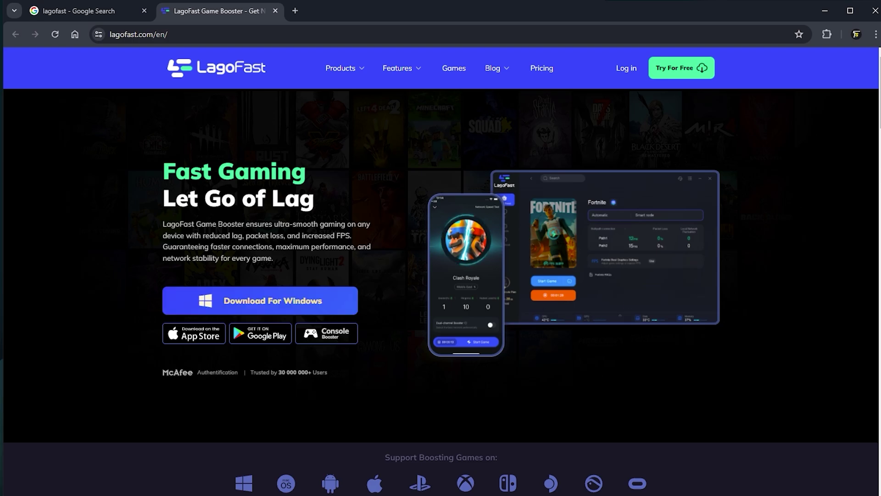
scroll(441, 294, down, 15)
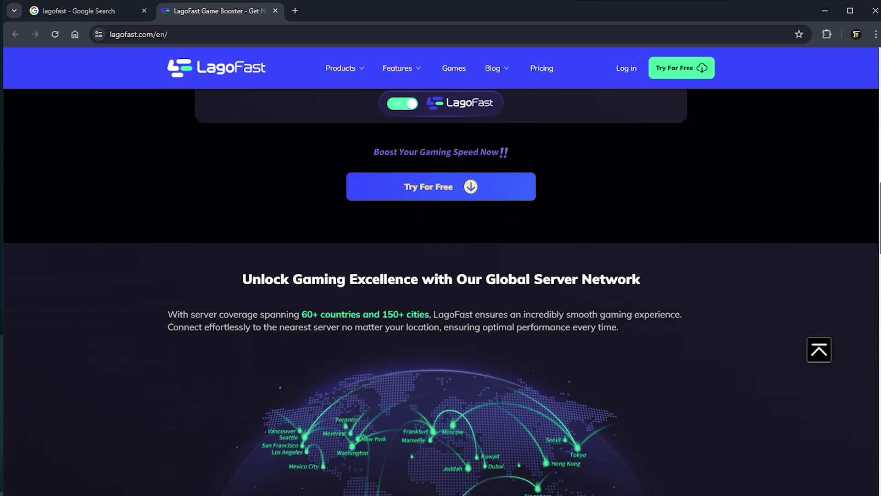
scroll(880, 194, down, 4)
scroll(880, 194, up, 9)
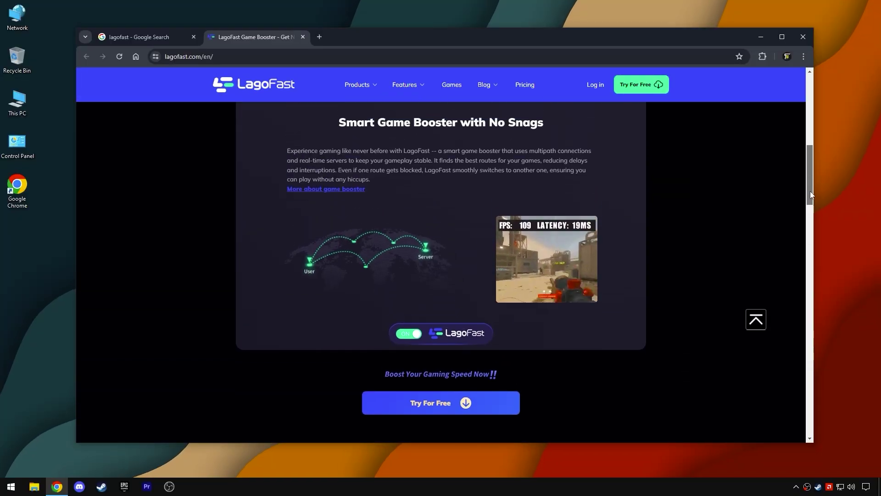
drag(811, 191, 792, 110)
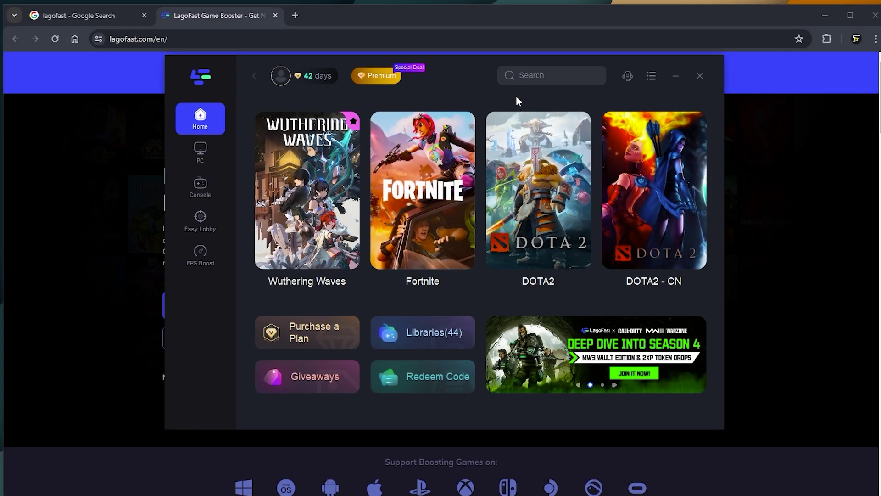
In the LagoFast app, open Wuthering Waves, show the path nodes for SEA - Smart node, and start Smart Boost
click(517, 87)
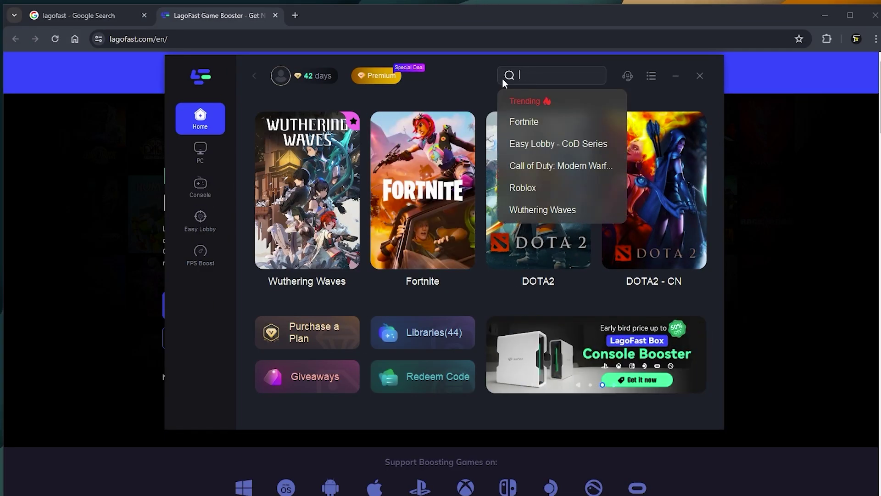
click(474, 87)
click(324, 155)
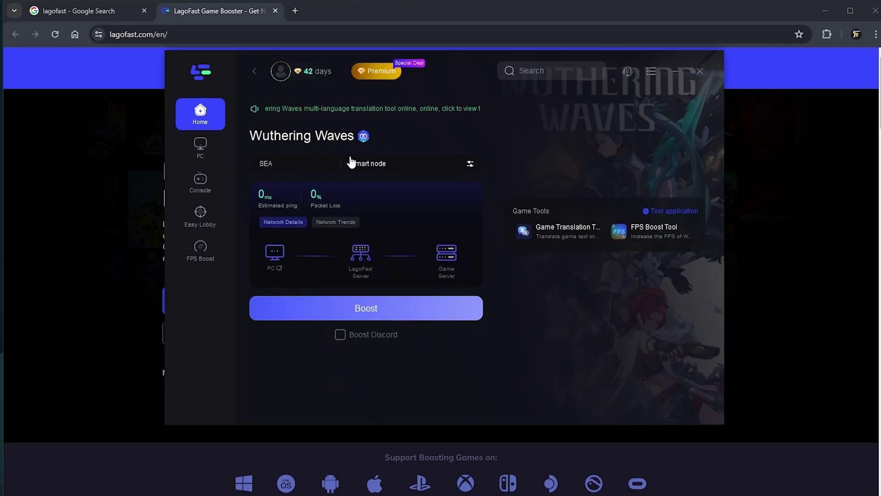
click(377, 167)
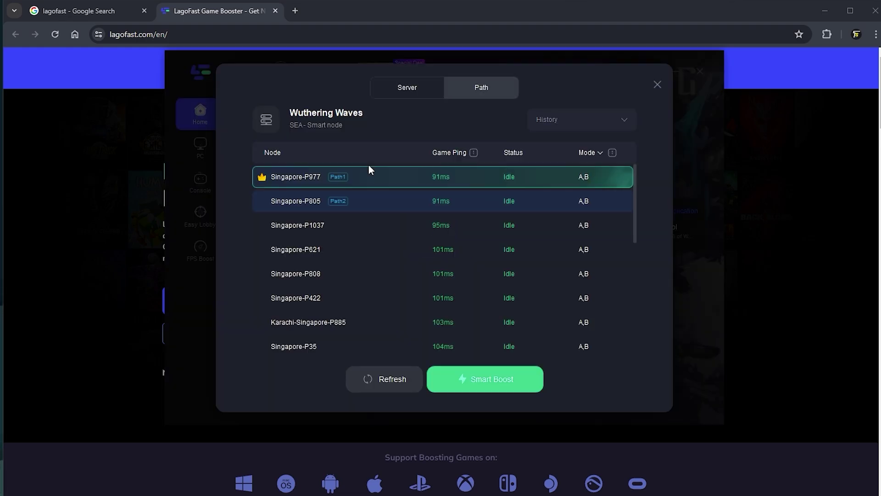
click(463, 381)
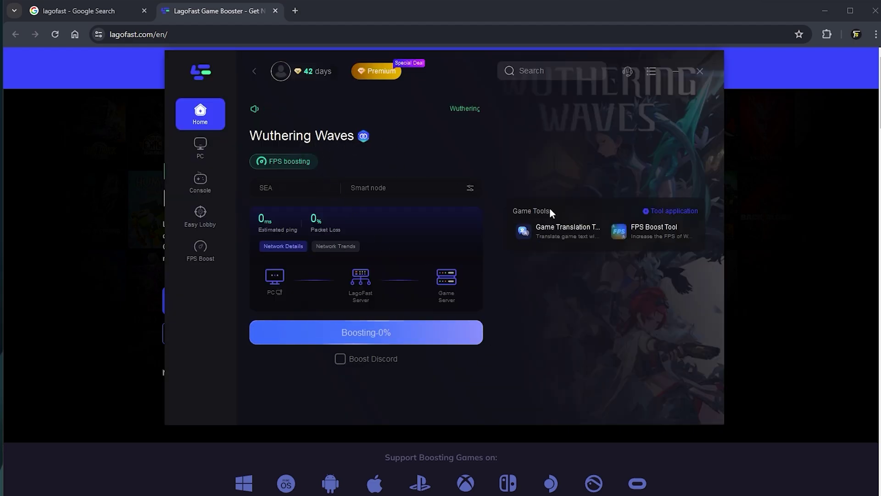
Point the Wuthering Waves FPS Boost Tool to the Wuthering Waves application in the "Wuthering Waves Game" folder, import the tool, and close its dialog
click(642, 234)
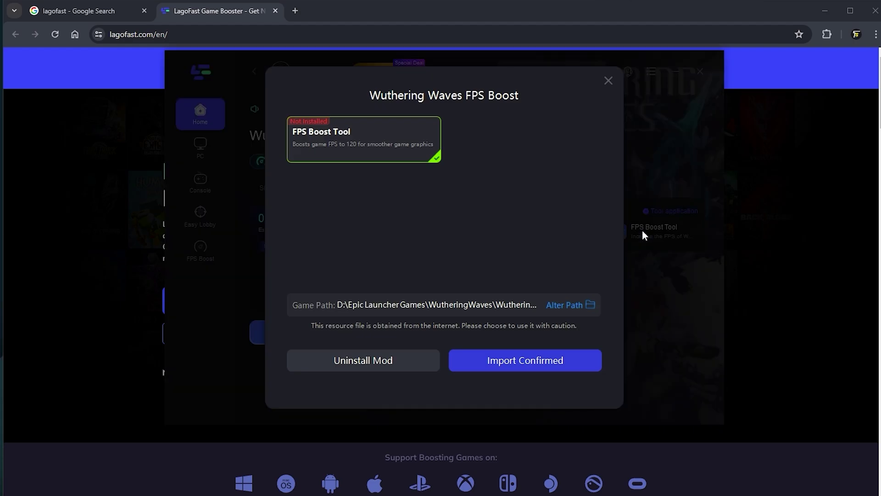
click(588, 307)
click(395, 93)
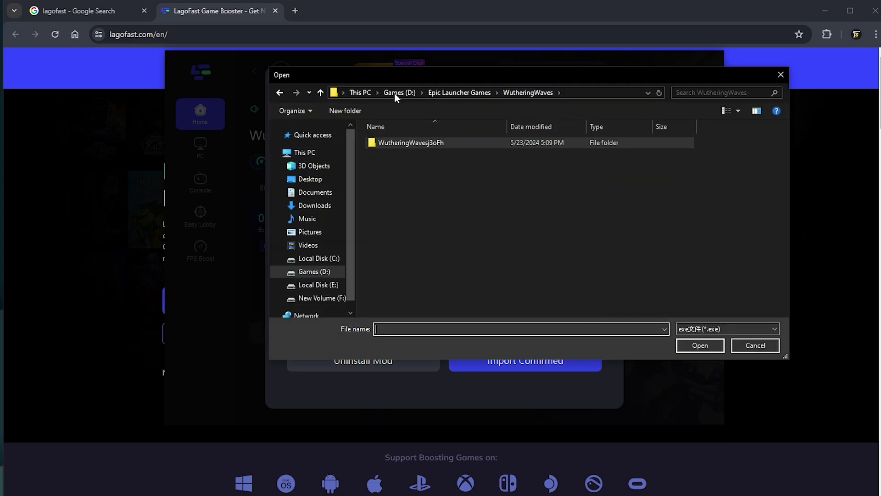
double_click(437, 146)
drag(419, 82, 359, 76)
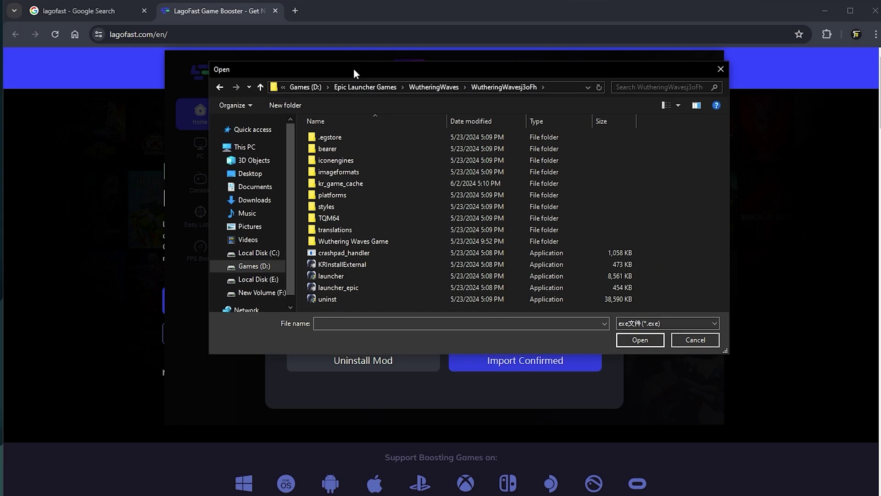
double_click(343, 239)
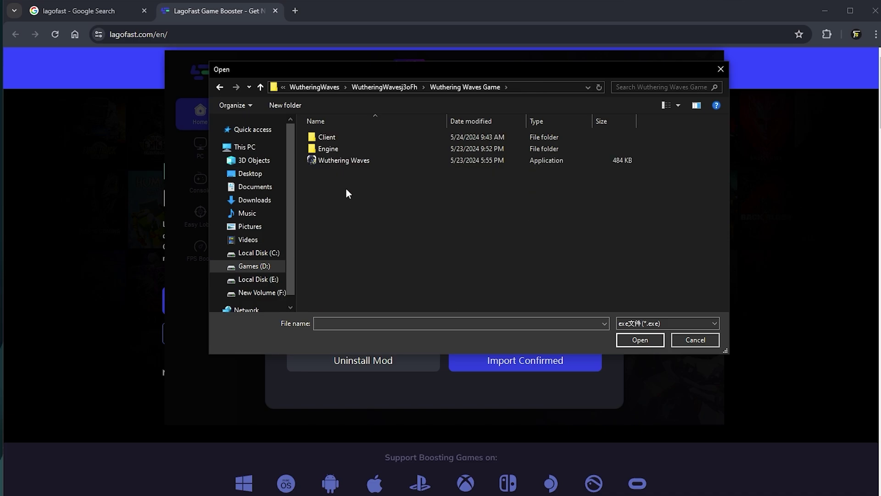
click(353, 160)
click(639, 340)
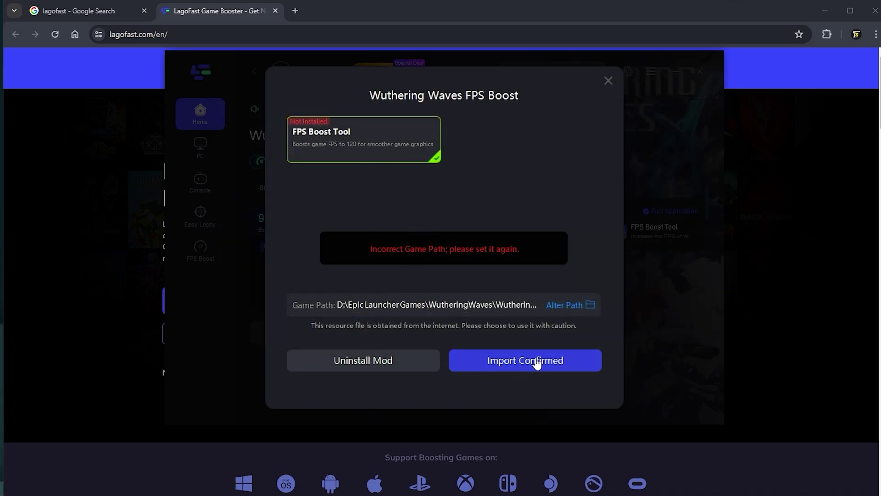
click(537, 362)
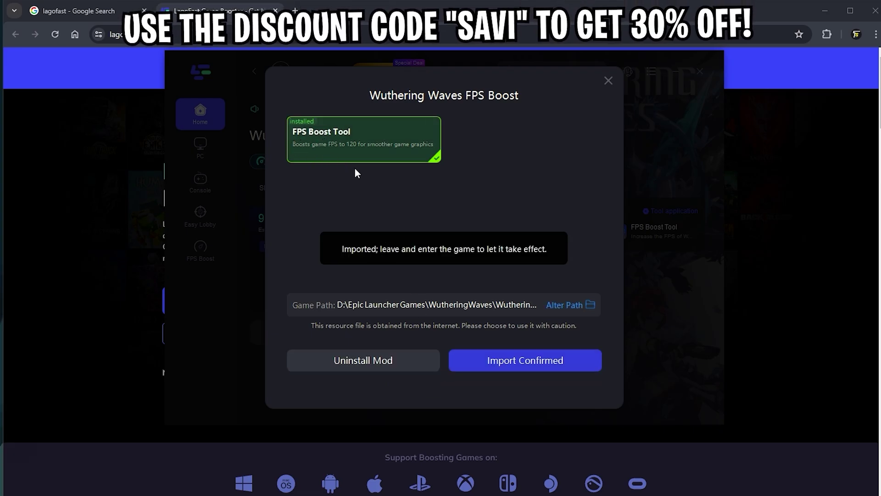
click(608, 81)
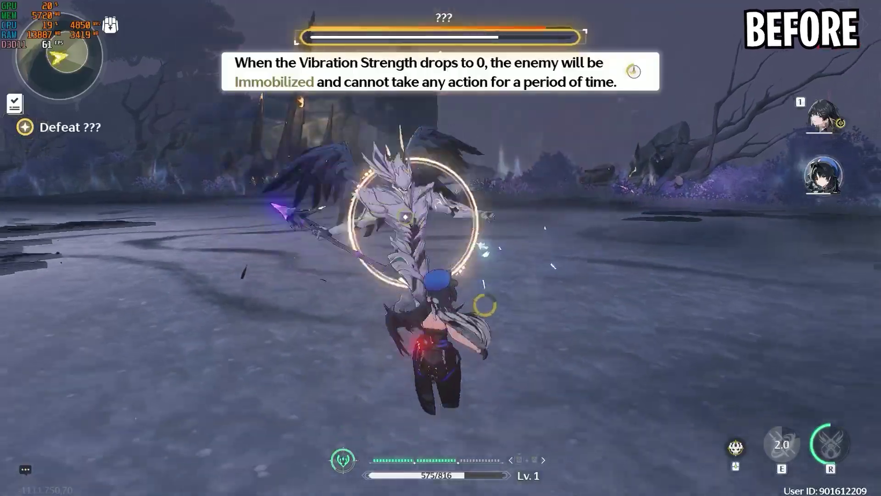
key(1)
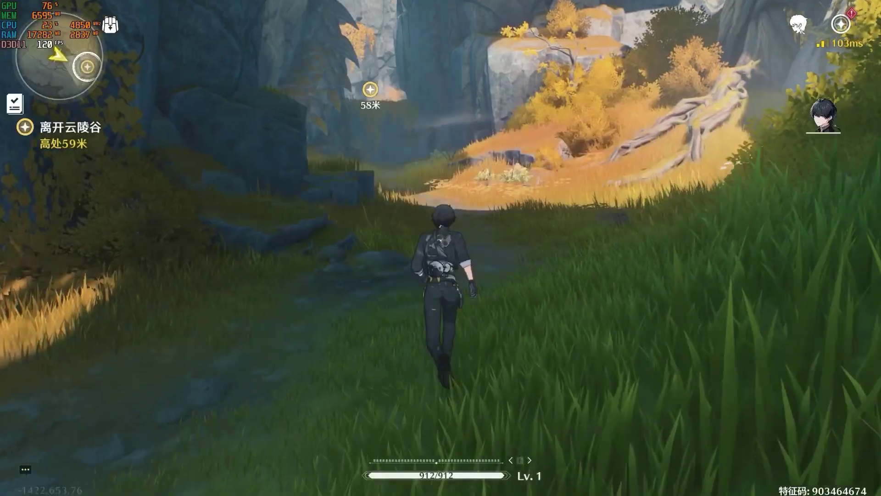
key(w)
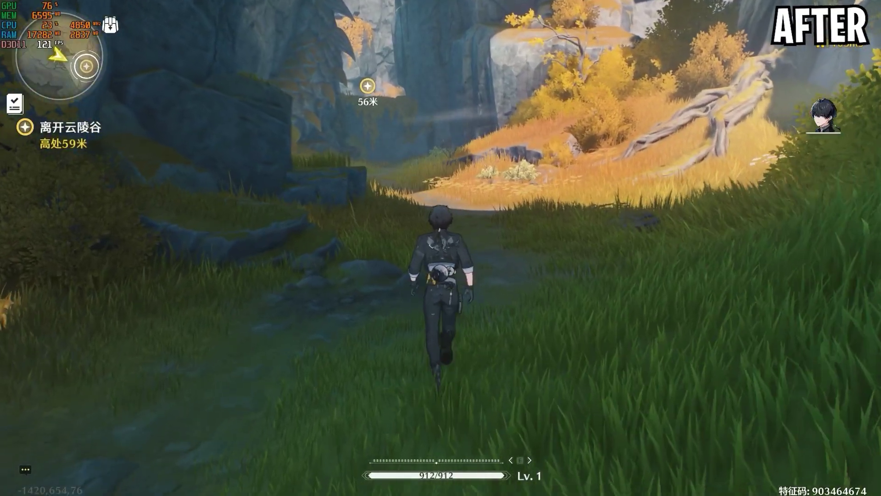
key(w)
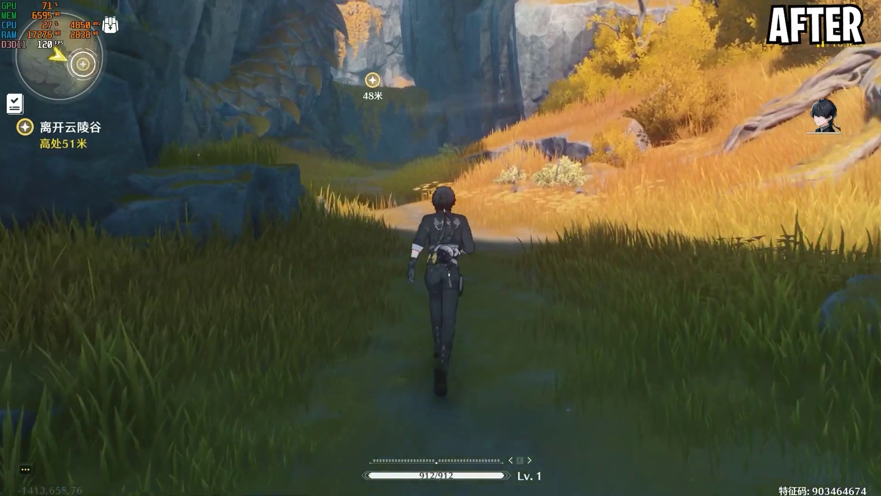
key(w)
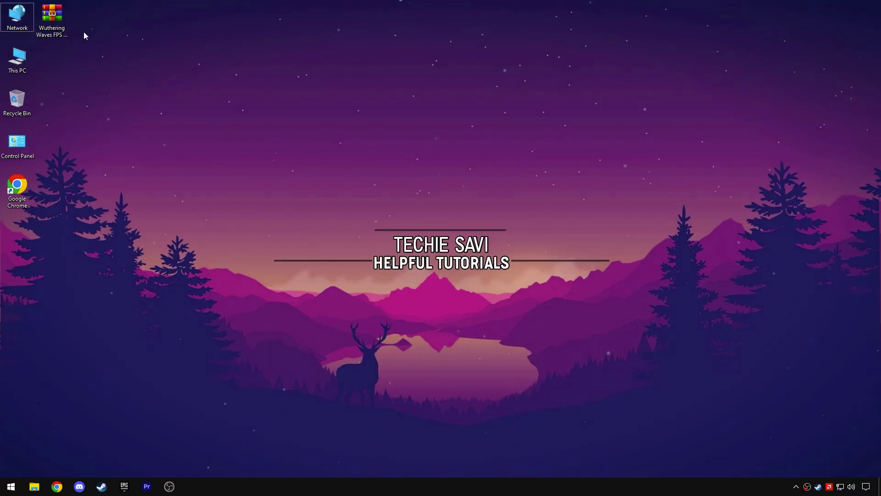
Move the Wuthering Waves FPS Optimization PACK archive to the middle of the desktop and extract its folder onto the desktop with WinRAR
drag(60, 18, 409, 146)
mouse_move(355, 114)
mouse_down()
mouse_move(412, 157)
mouse_move(433, 149)
mouse_up()
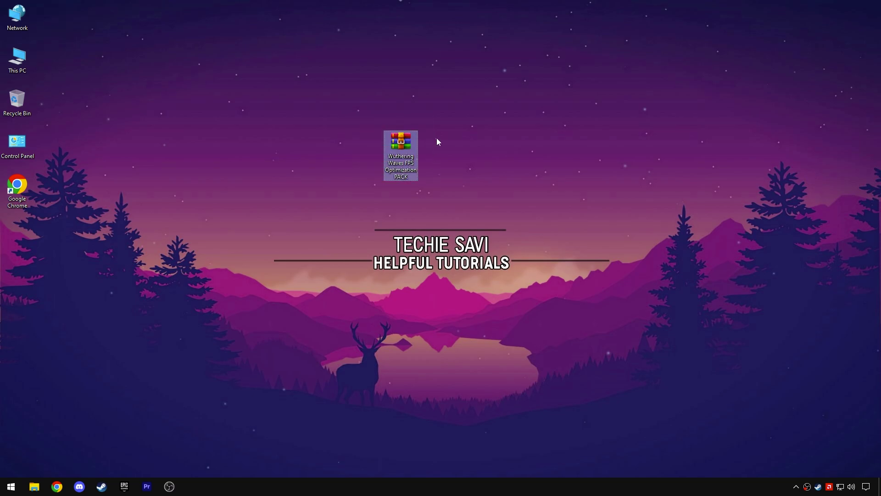
double_click(400, 146)
click(138, 151)
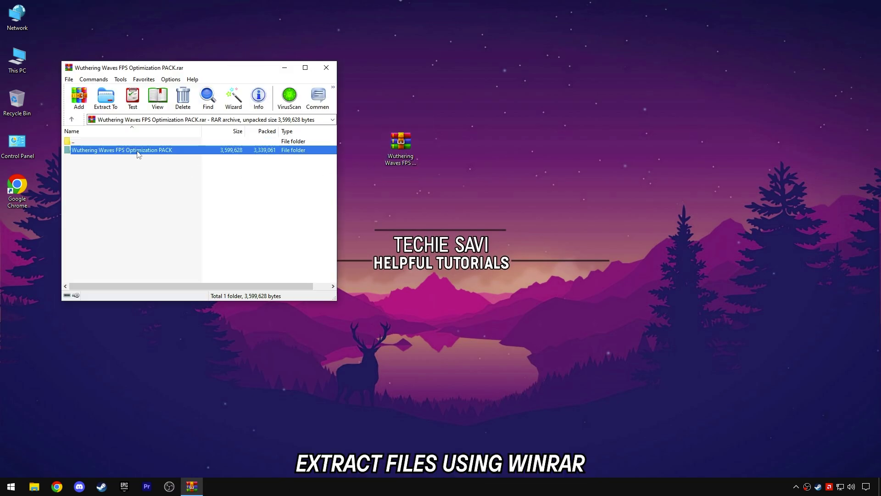
drag(259, 181, 396, 207)
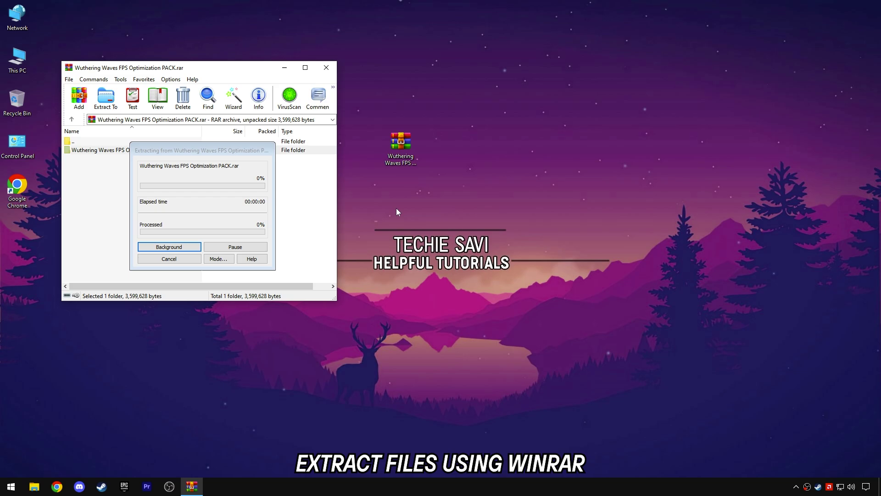
click(326, 68)
Open the extracted Wuthering Waves FPS Optimization PACK folder and its subfolder "1 - Wuthering Waves Priority"
drag(359, 170, 394, 232)
double_click(403, 196)
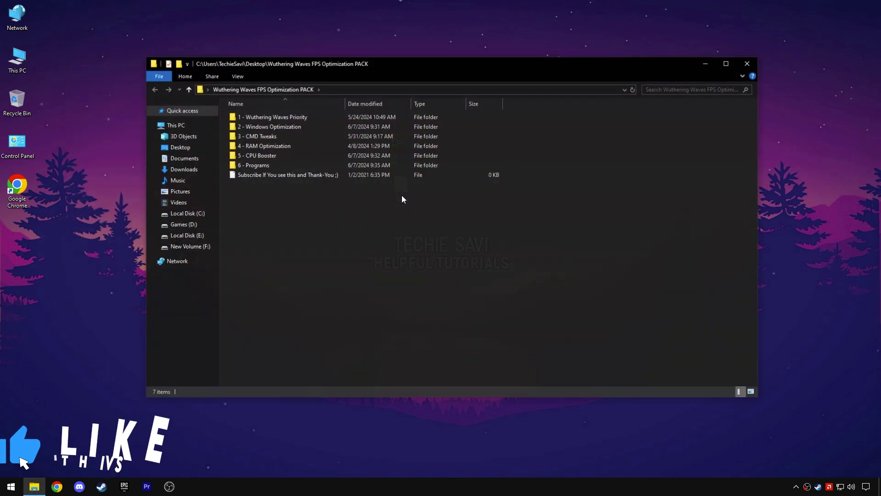
drag(301, 208, 304, 93)
click(300, 197)
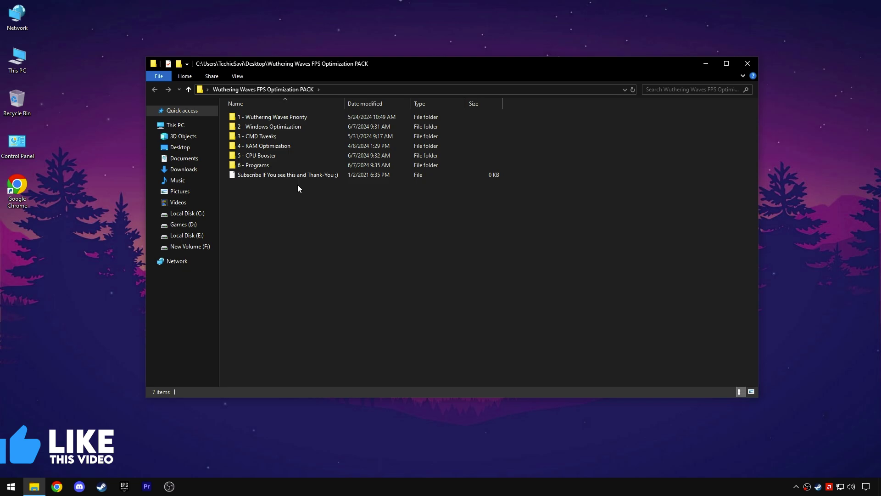
double_click(288, 116)
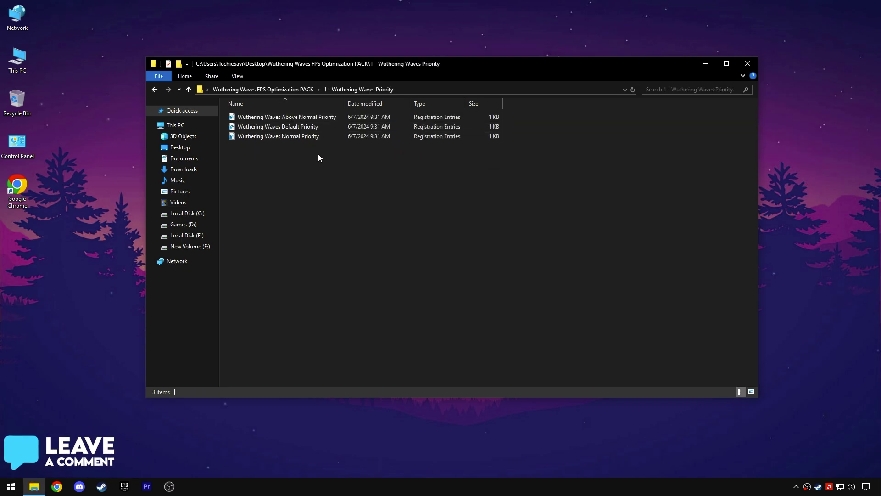
Merge the registry file "Wuthering Waves Above Normal Priority" into the registry and dismiss the confirmation
click(294, 118)
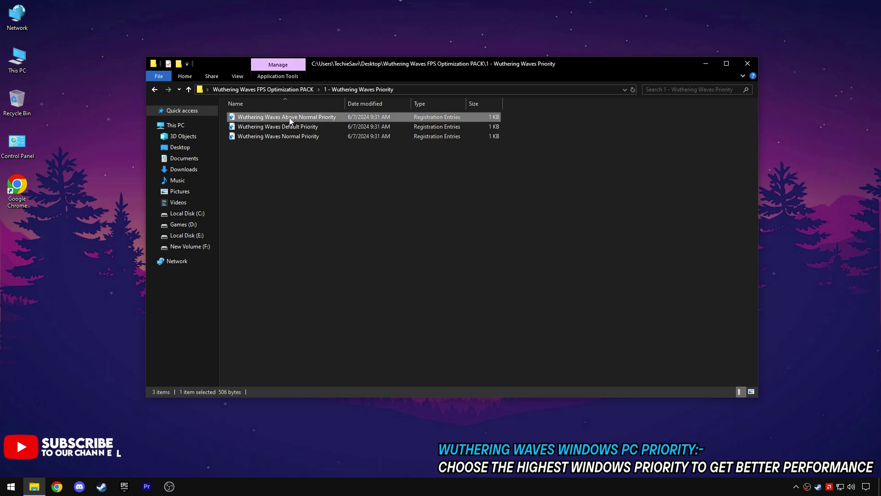
right_click(290, 118)
click(302, 124)
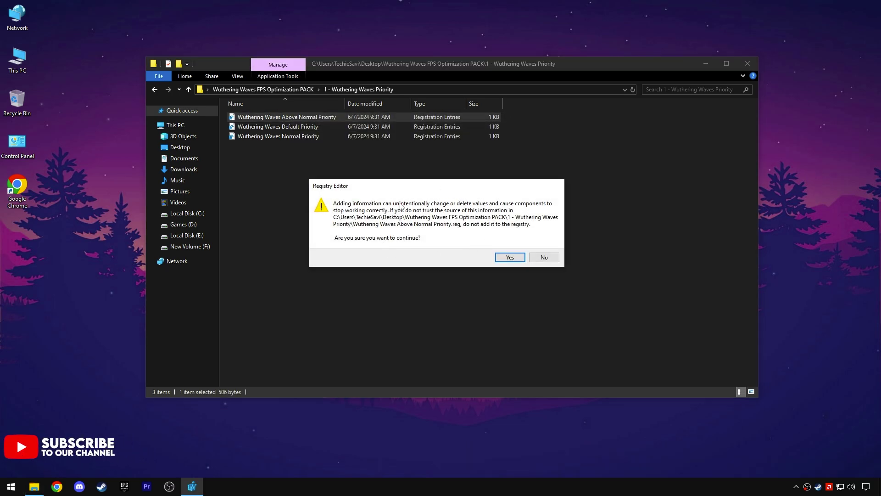
click(508, 258)
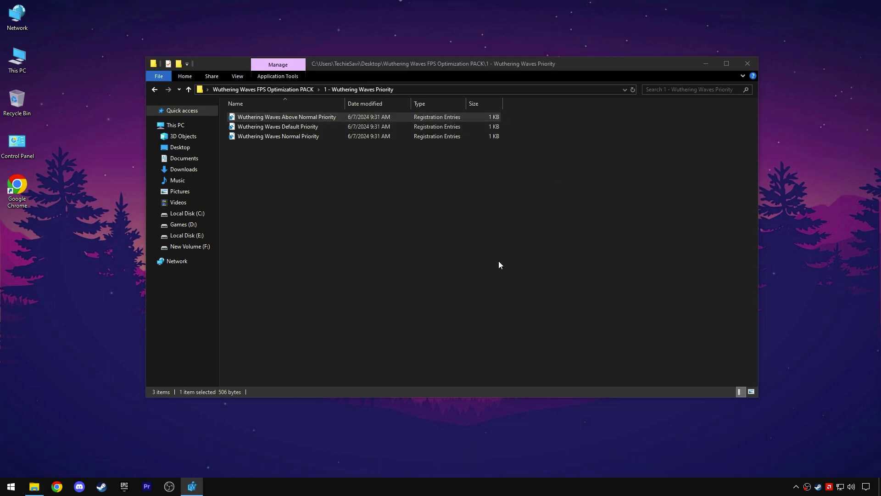
click(192, 486)
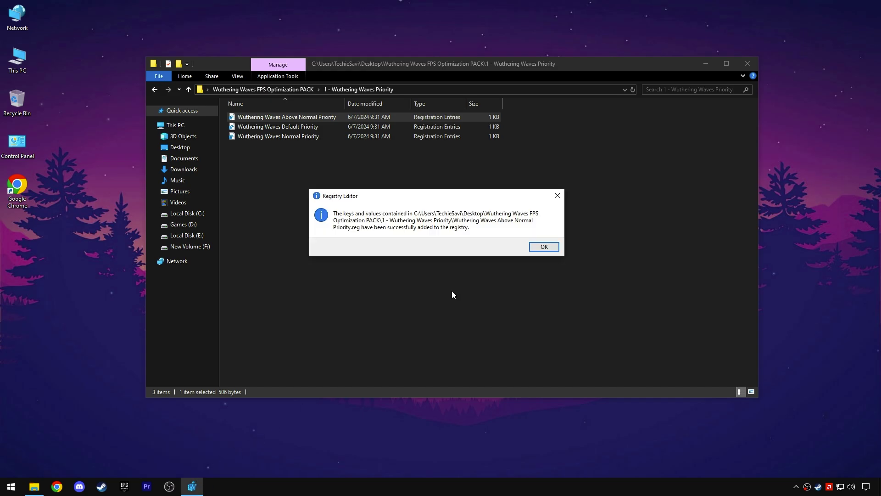
click(547, 247)
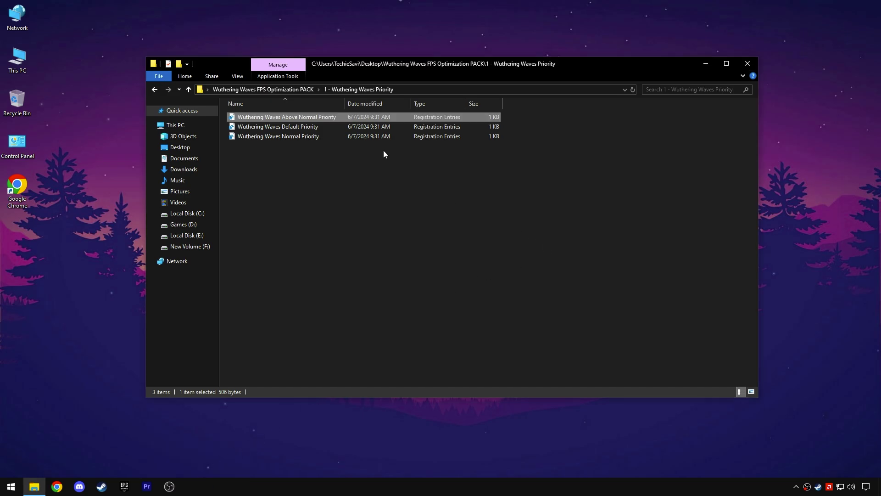
Return to the pack's main folder and open "Create a restore point" by searching Windows for Restore Point
click(290, 88)
click(10, 486)
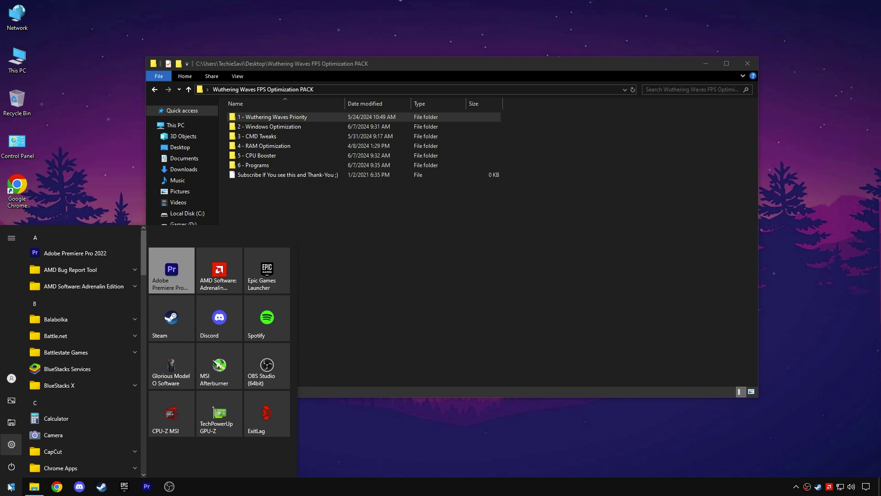
text(Restore P)
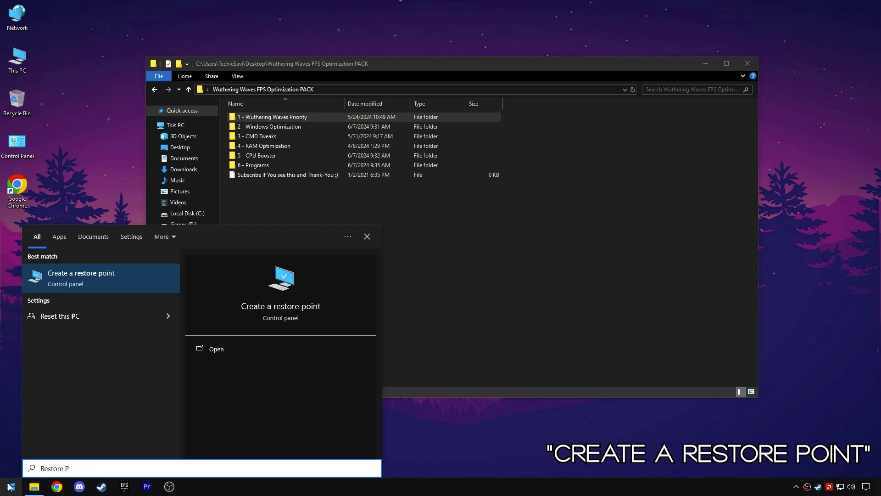
text(oint)
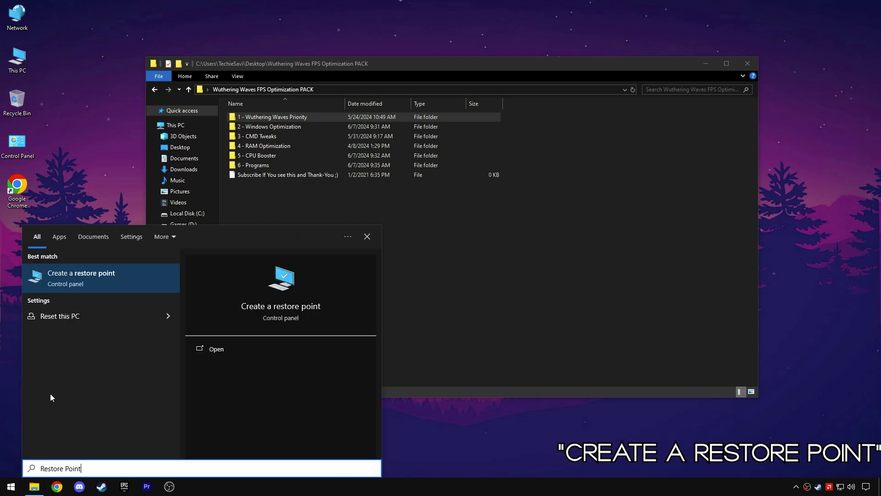
key(Return)
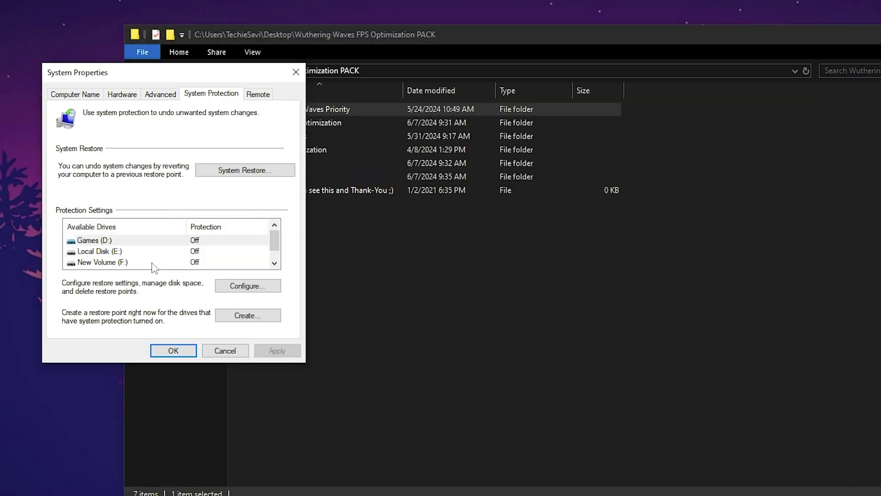
Create a restore point for the system drive C: described as "Wuthering Waves FPS Boost" and close System Properties
click(152, 263)
scroll(138, 263, down, 1)
click(134, 264)
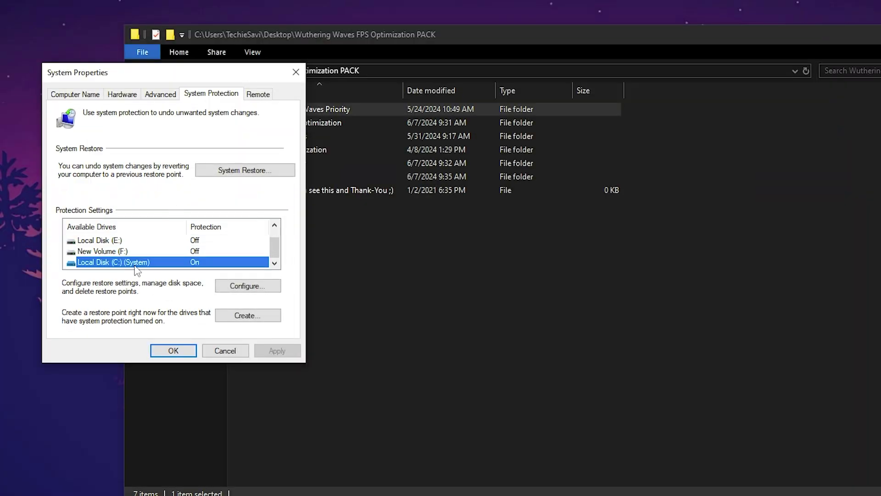
click(227, 318)
text(Wuthering Waves FPS Boost)
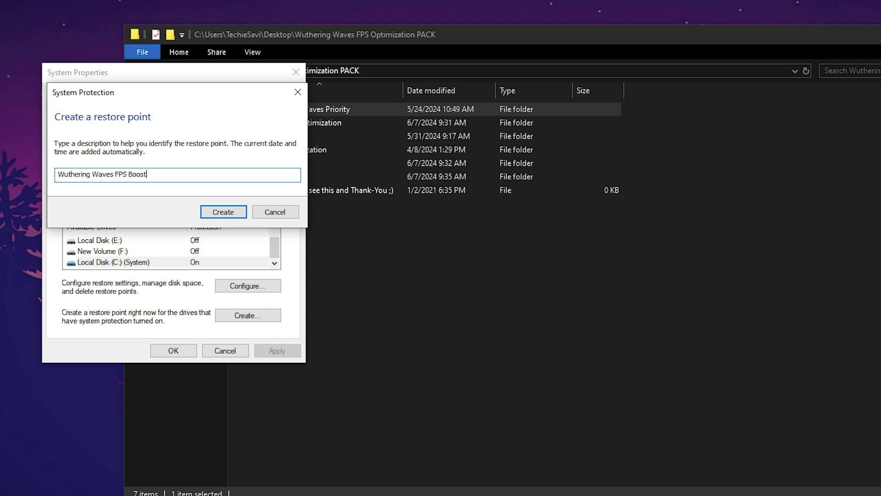
click(206, 214)
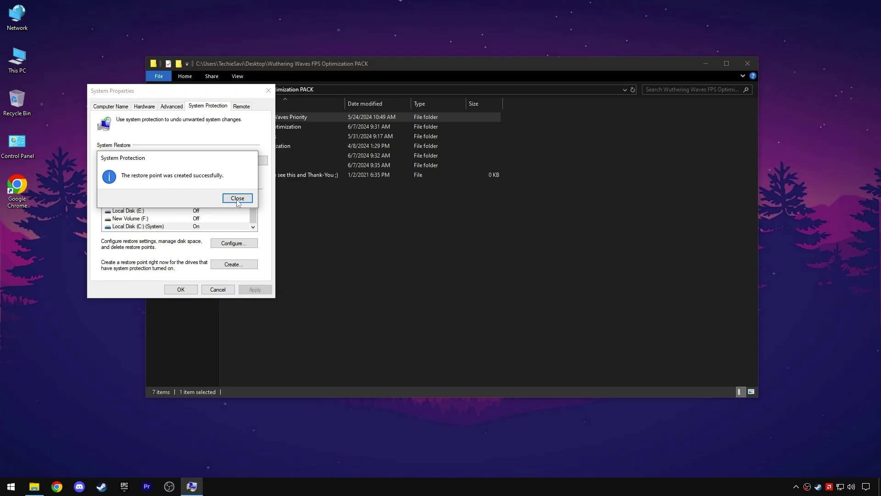
click(237, 198)
click(186, 288)
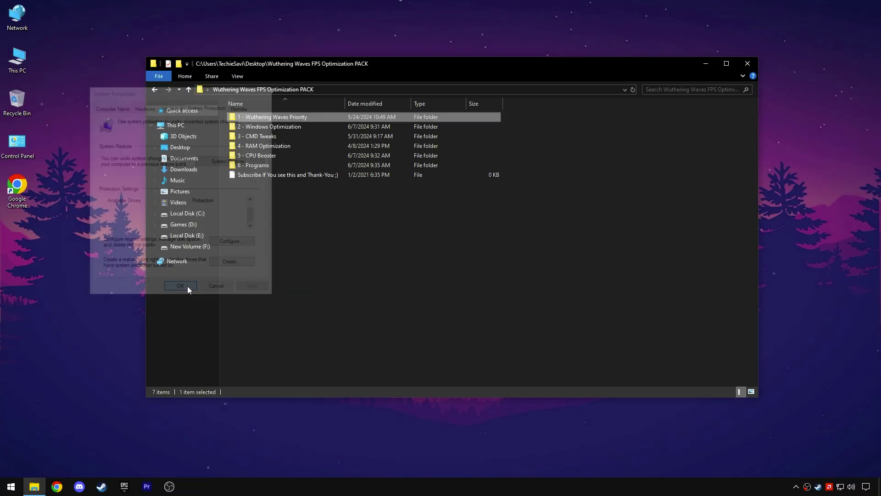
Open the folder "2 - Windows Optimization" and merge its "CPU Optimization" file into the registry
double_click(260, 131)
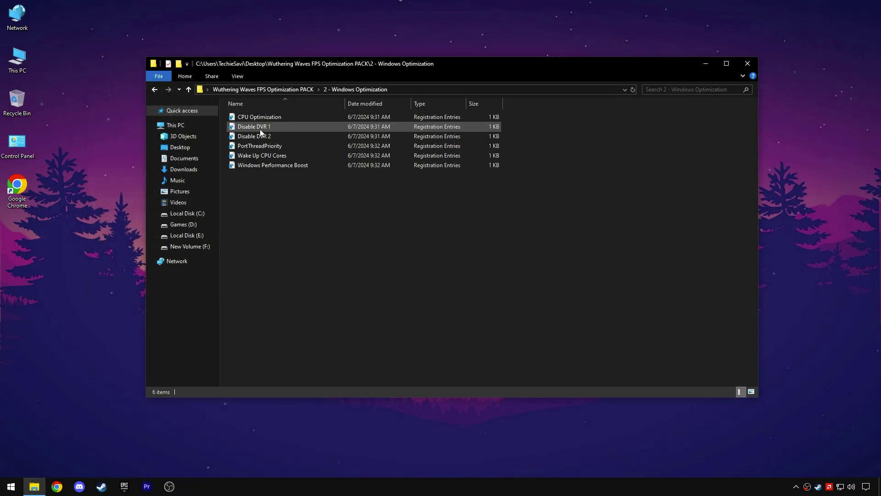
right_click(252, 117)
click(271, 126)
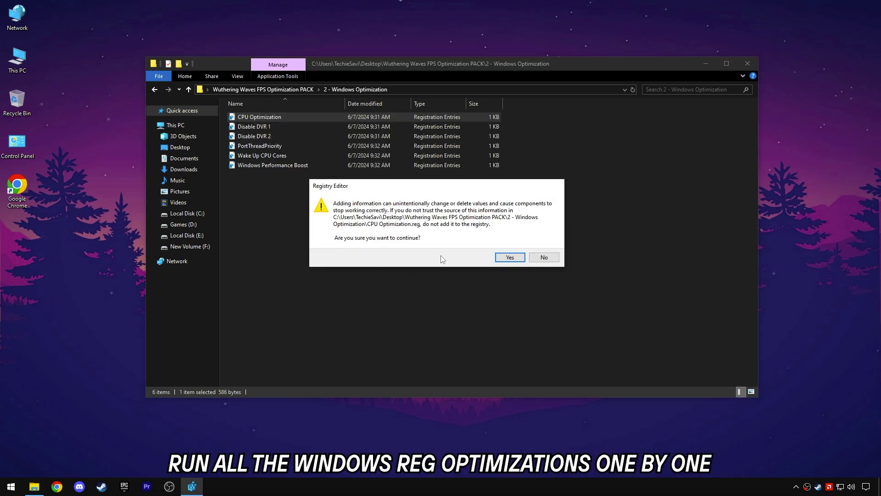
click(508, 258)
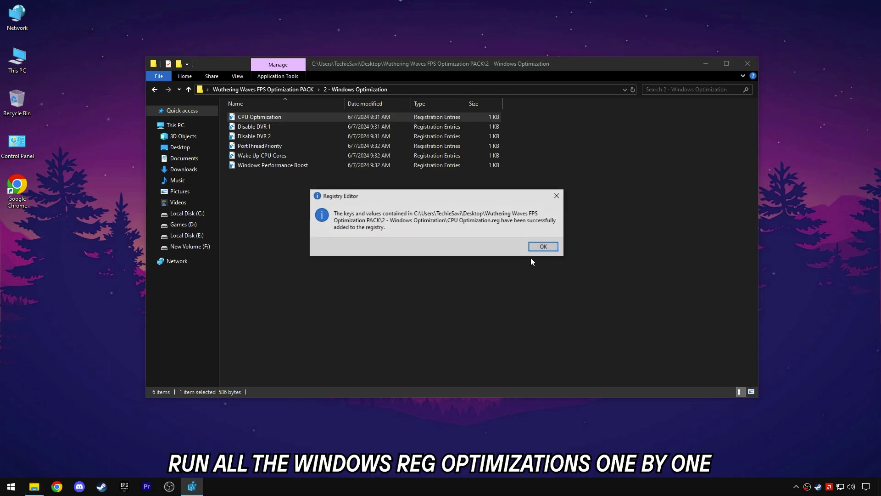
click(544, 247)
Merge the registry files "Disable DVR 1" and "Disable DVR 2" and dismiss their confirmations
double_click(264, 127)
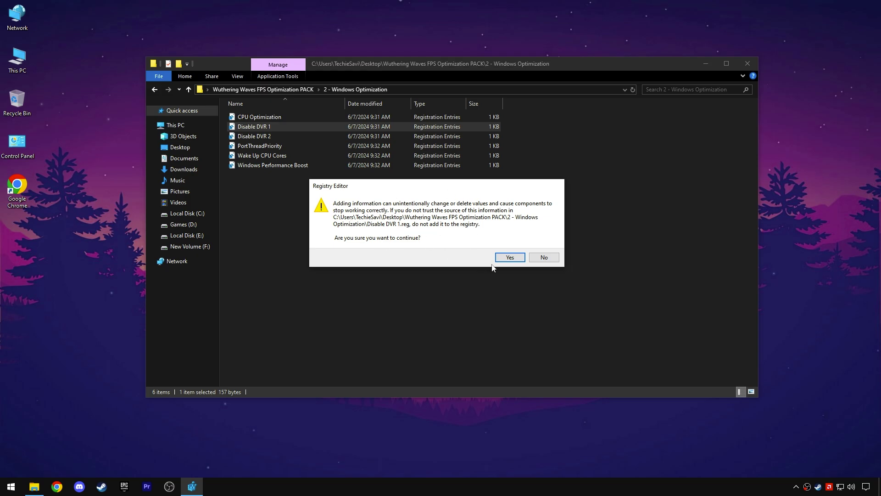
click(509, 257)
click(544, 246)
double_click(271, 135)
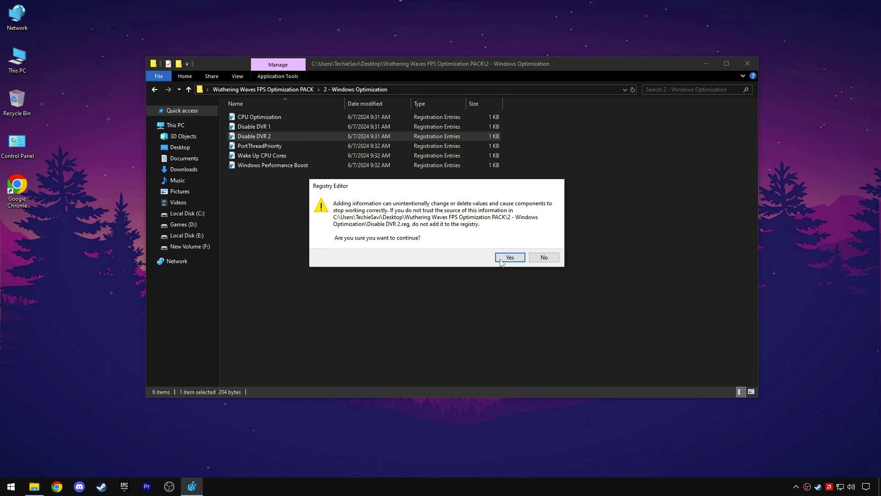
click(510, 258)
click(533, 256)
Merge the registry files "PortThreadPriority" and "Wake Up CPU Cores" and dismiss their confirmations
double_click(277, 146)
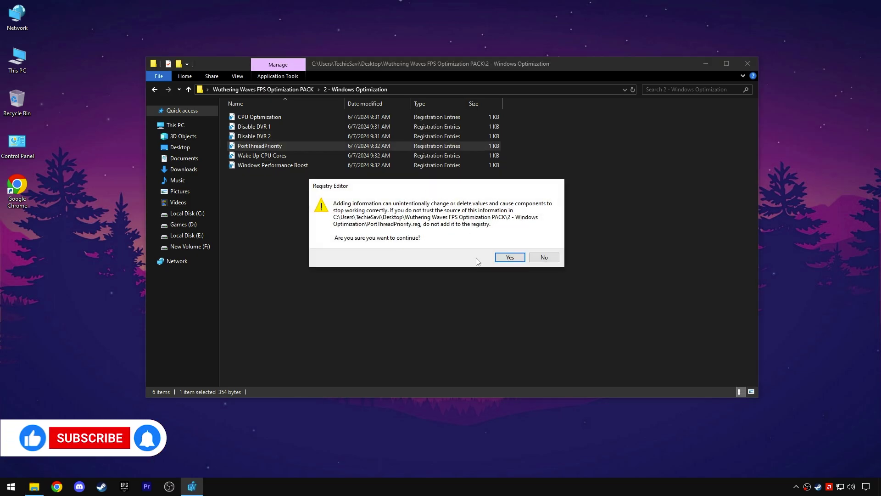
click(510, 257)
click(542, 246)
click(263, 155)
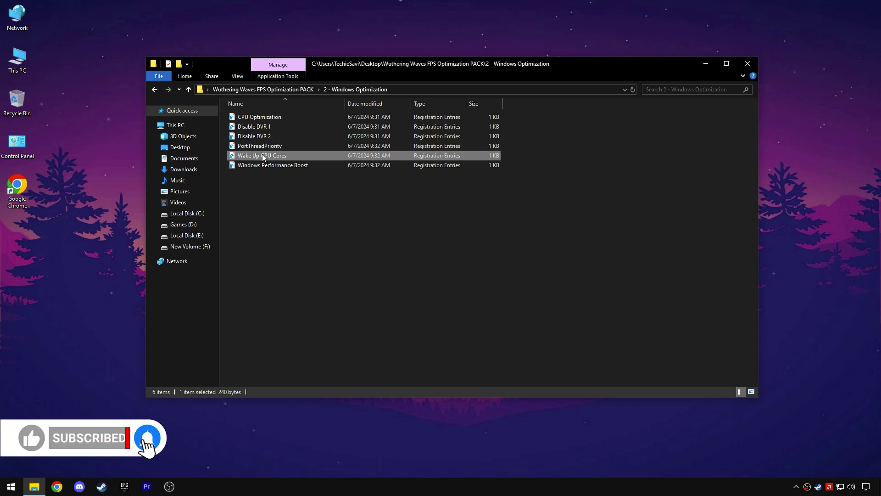
double_click(263, 155)
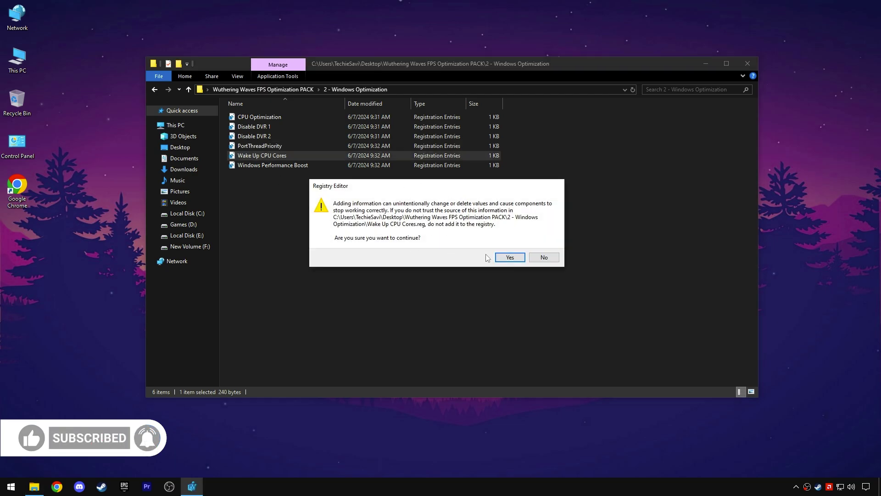
click(510, 257)
click(543, 246)
Merge the "Windows Performance Boost" file into the registry and dismiss the confirmation
click(264, 165)
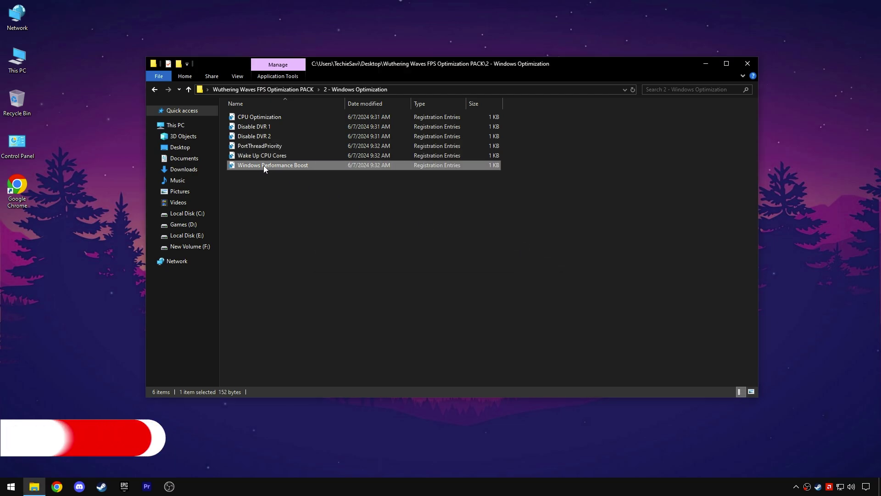
double_click(264, 165)
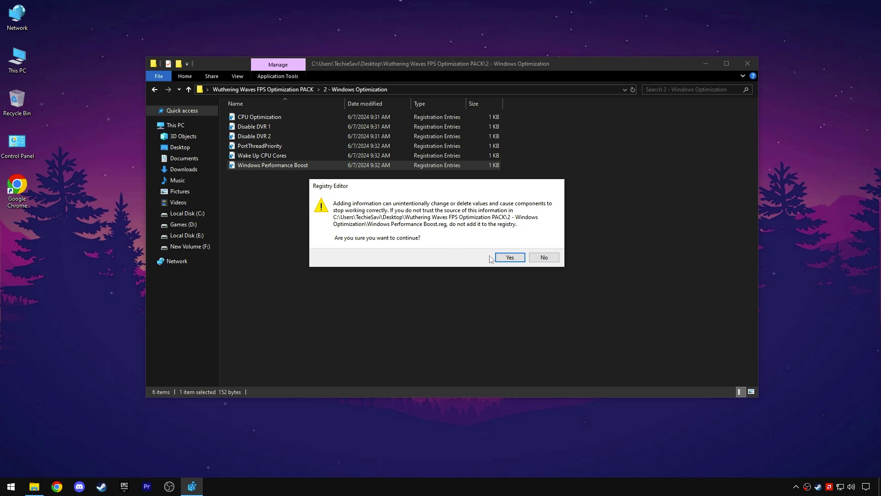
click(510, 257)
click(547, 251)
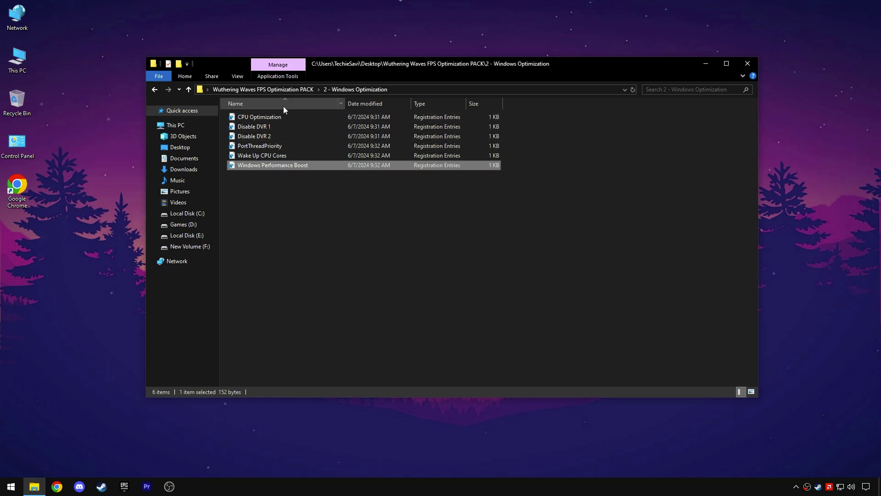
Switch to the pack's folder "3 - CMD Tweaks", run "BCD Tweaks" and close its command window
click(272, 90)
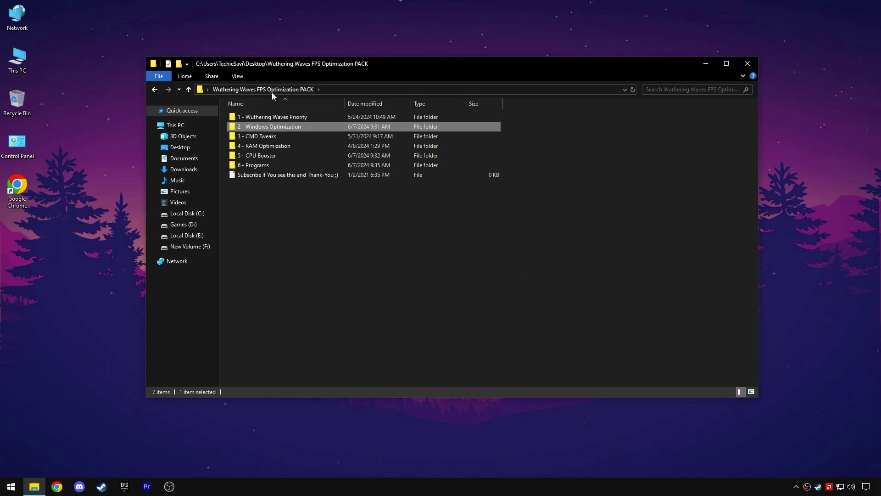
double_click(273, 136)
right_click(260, 118)
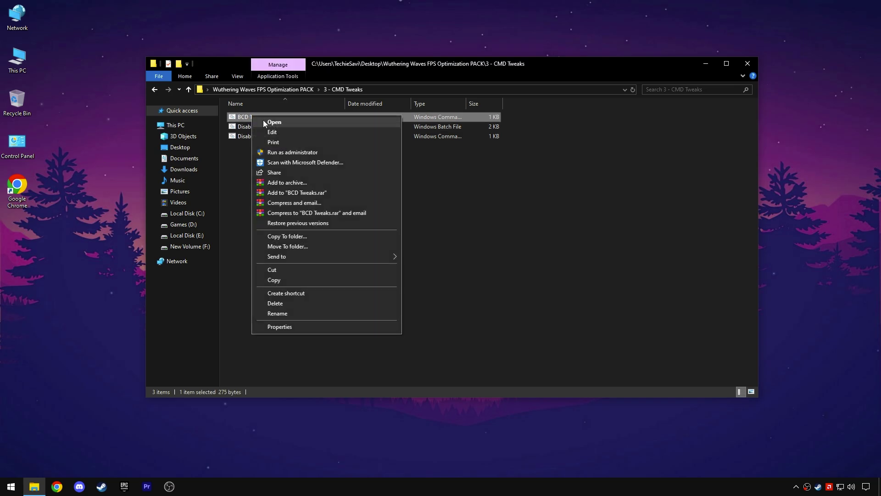
click(266, 122)
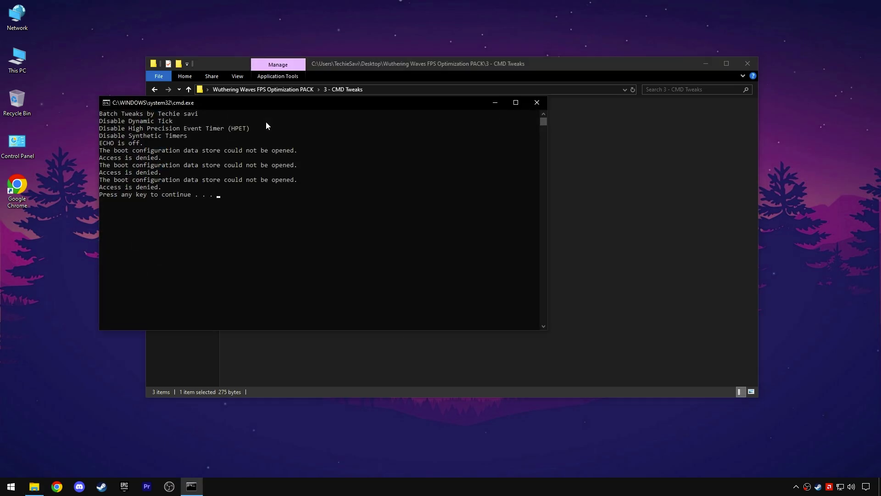
click(532, 107)
Run "Disable Game Bar Presence Writer" and "Disable Memory Compression" as administrator and dismiss their command windows
right_click(291, 129)
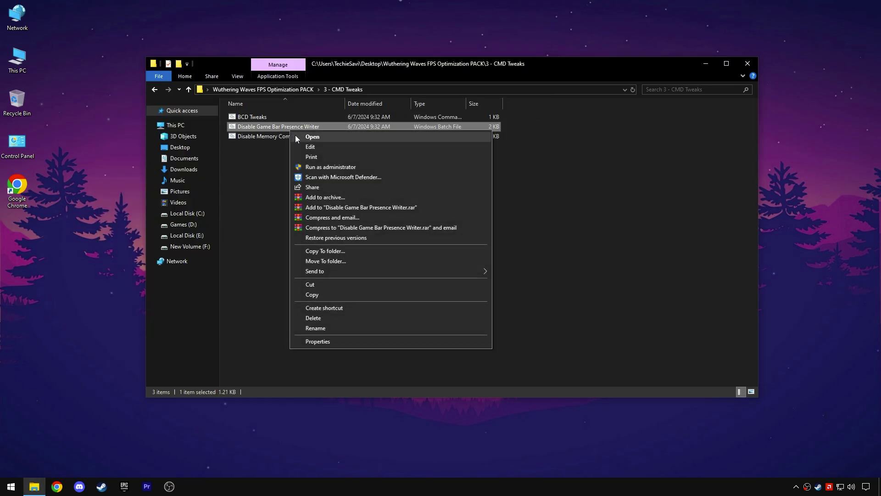
click(325, 168)
key(Return)
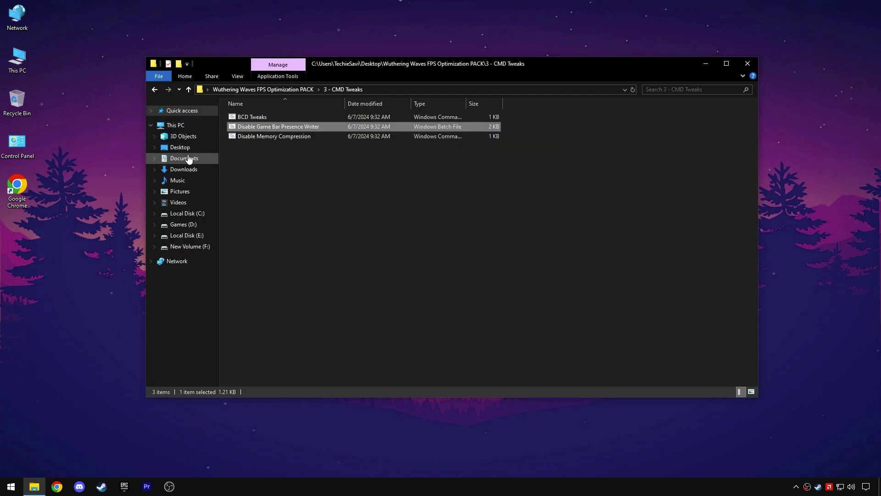
right_click(271, 138)
click(297, 179)
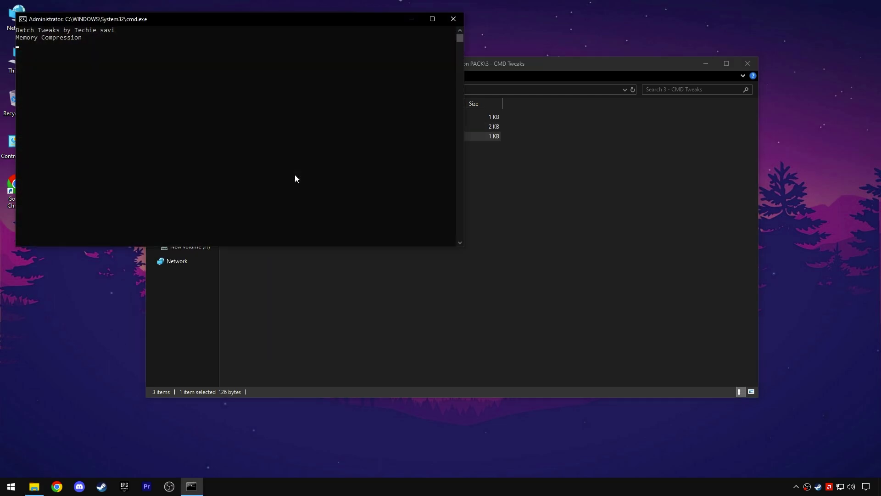
drag(181, 29, 249, 102)
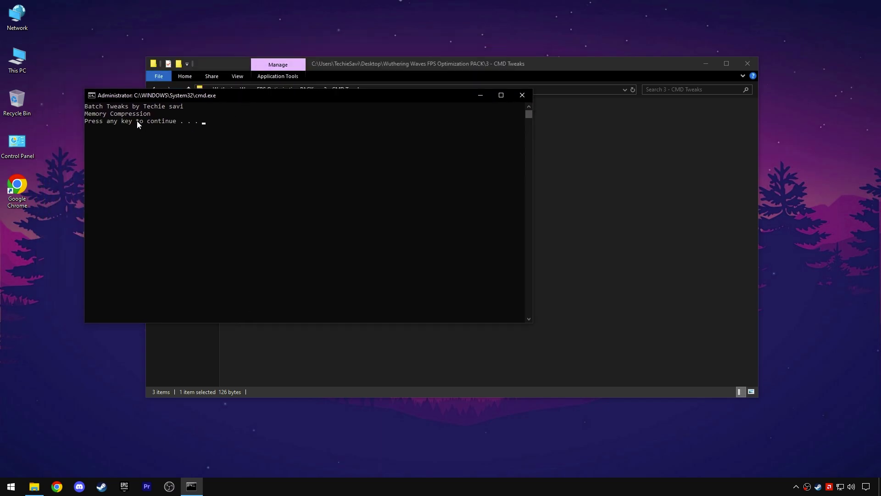
key(Return)
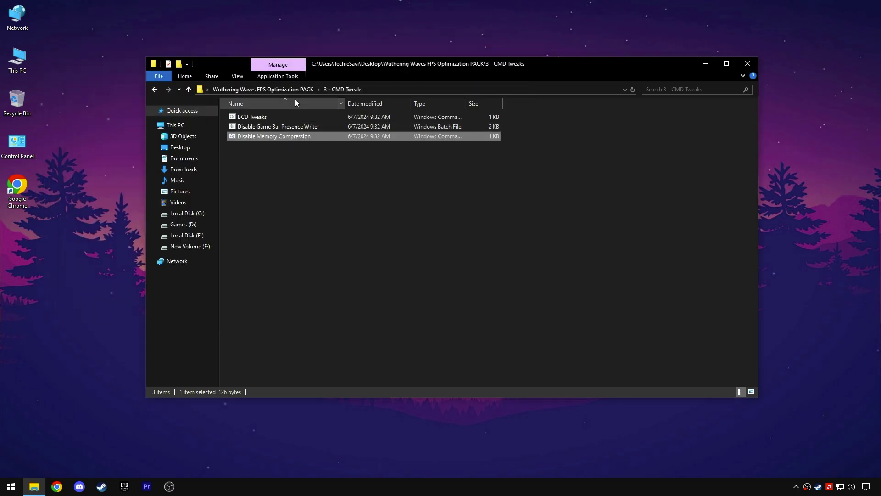
Open the pack's folder "4 - RAM Optimization" and check the total installed memory in Task Manager
click(275, 90)
double_click(270, 147)
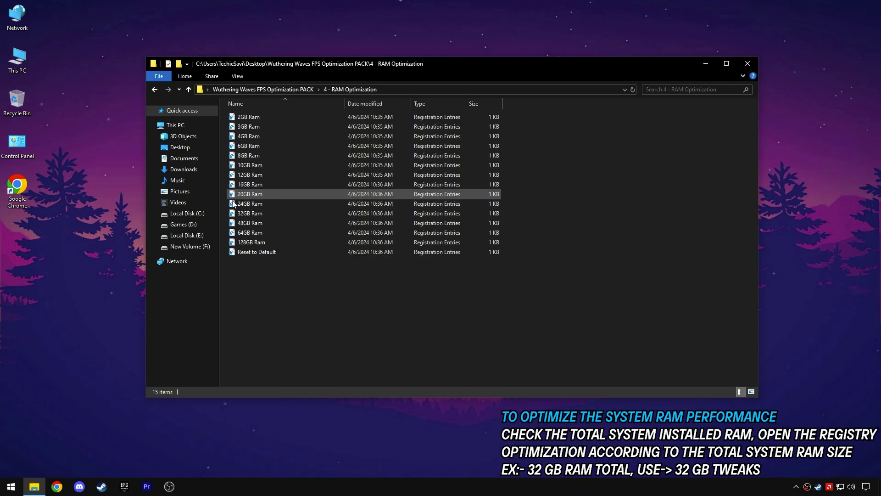
right_click(11, 486)
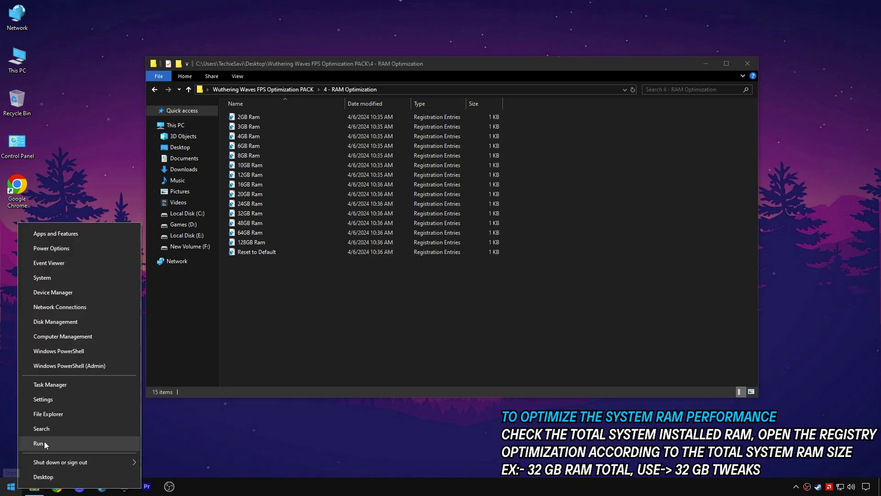
click(76, 386)
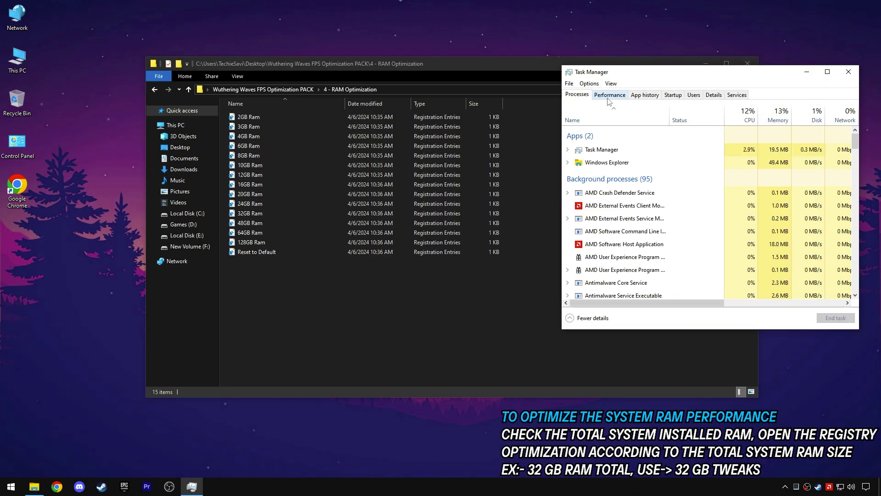
click(608, 97)
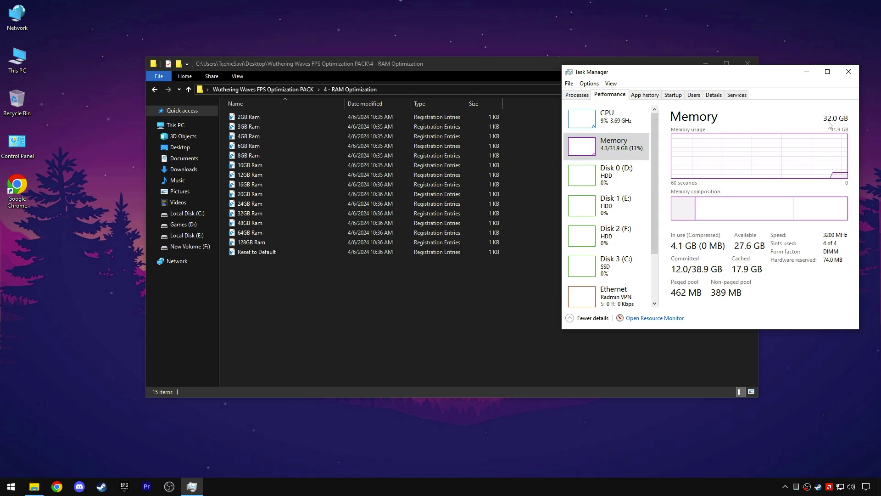
click(848, 72)
Merge the "32GB Ram" file into the registry and dismiss the confirmation
double_click(262, 215)
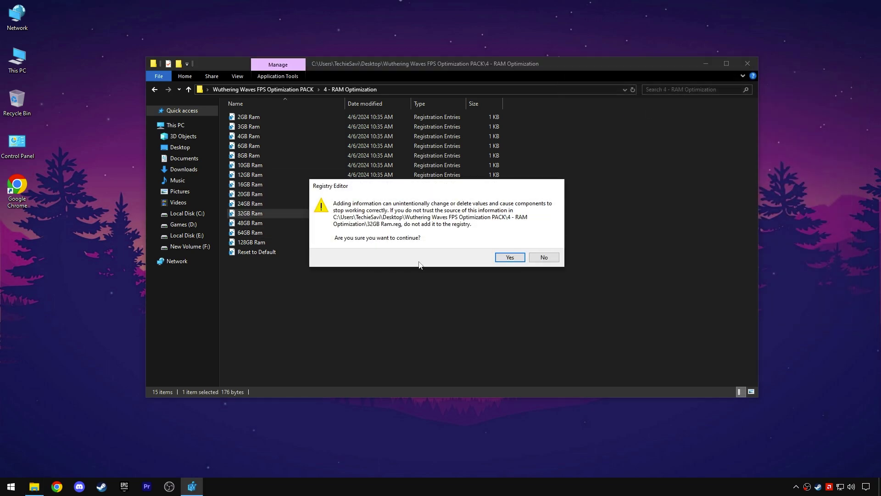
click(510, 257)
click(543, 250)
Install Parkcontrol from the pack's folder "5 - CPU Booster" in English to C:\Program Files\ParkControl
click(309, 91)
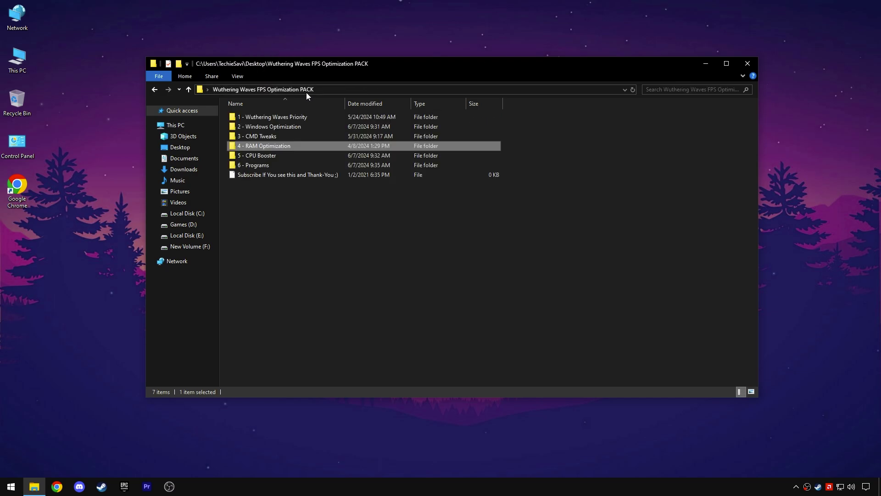
double_click(276, 157)
right_click(248, 117)
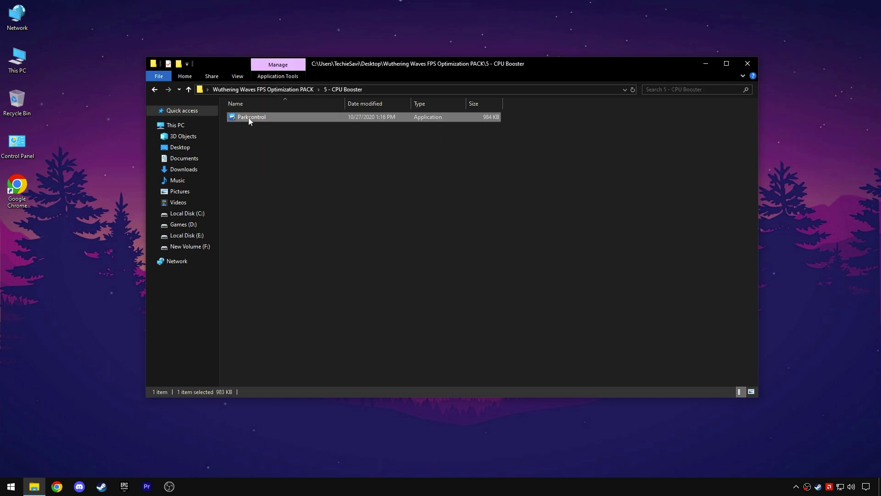
click(276, 124)
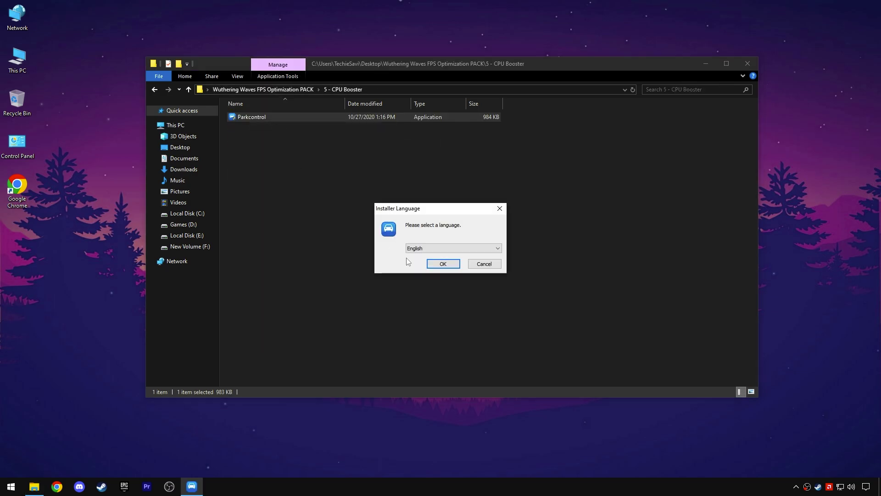
click(441, 264)
click(487, 316)
click(487, 317)
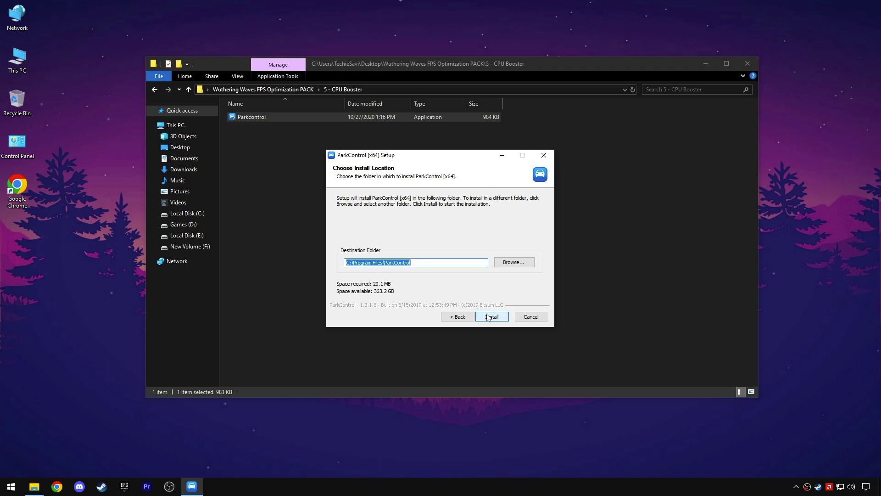
click(491, 315)
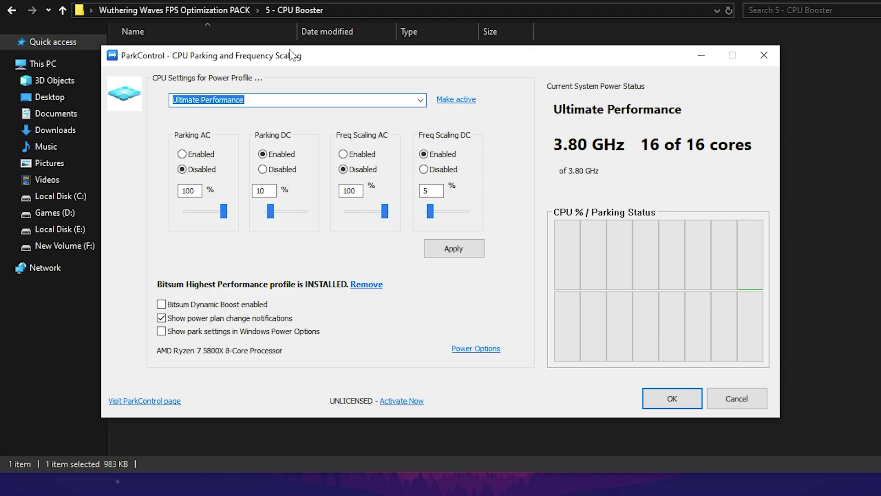
For the Ultimate Performance profile in ParkControl, set Parking DC and Freq Scaling DC to 100%
drag(290, 54, 281, 40)
click(411, 86)
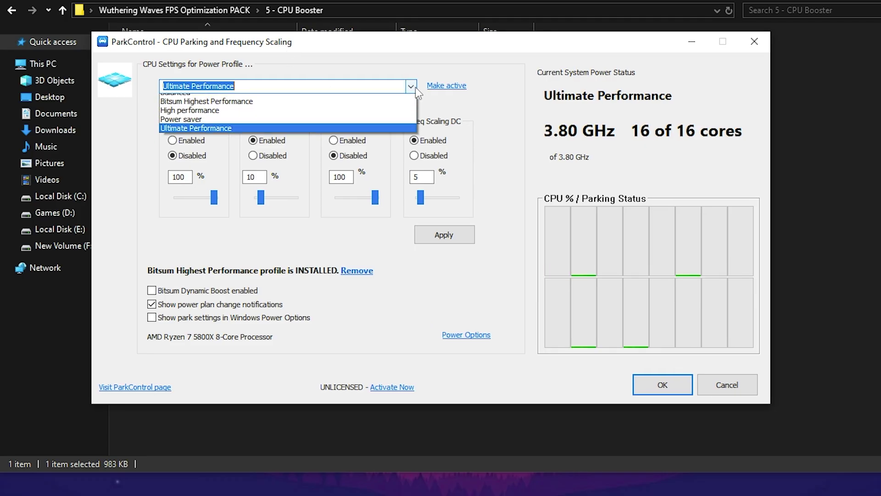
click(246, 135)
drag(261, 197, 295, 198)
drag(421, 197, 472, 205)
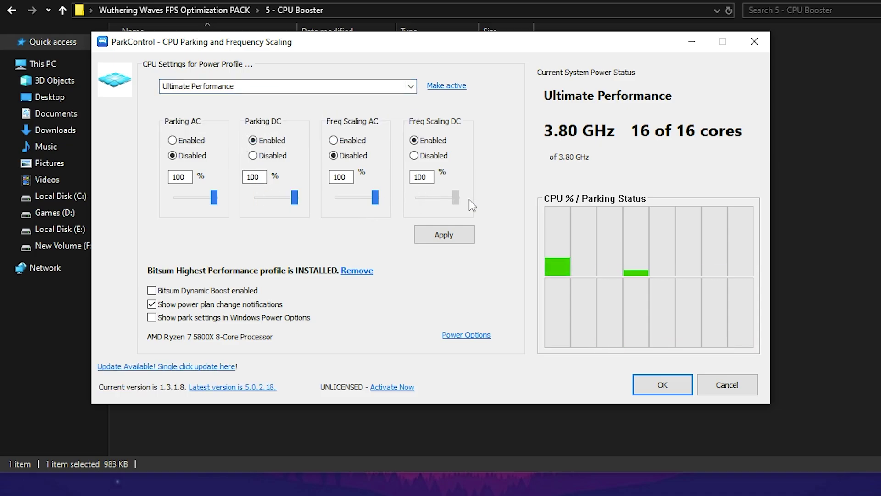
Make the Ultimate Performance profile active with its new settings applied, and turn off power plan change notifications before closing ParkControl
click(453, 88)
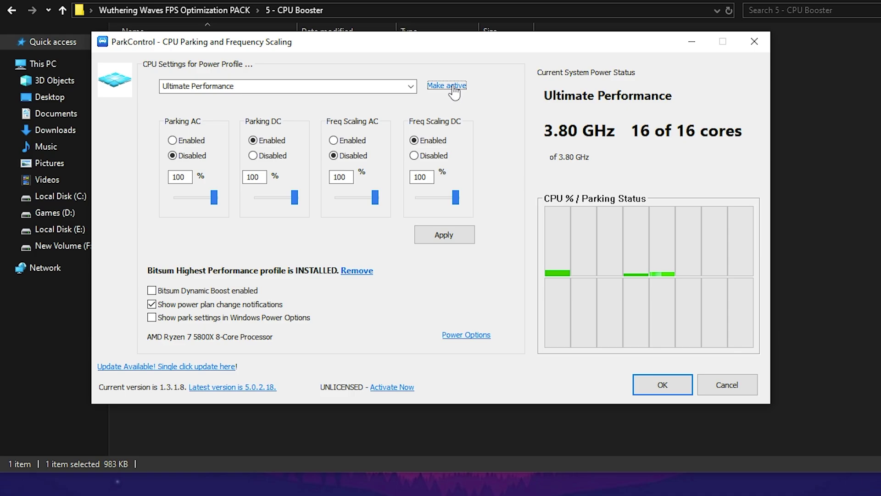
click(444, 235)
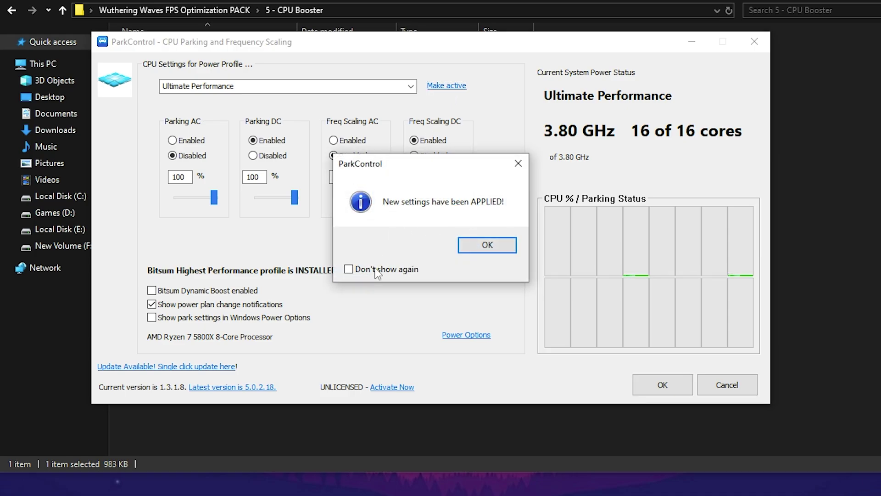
click(459, 247)
click(185, 304)
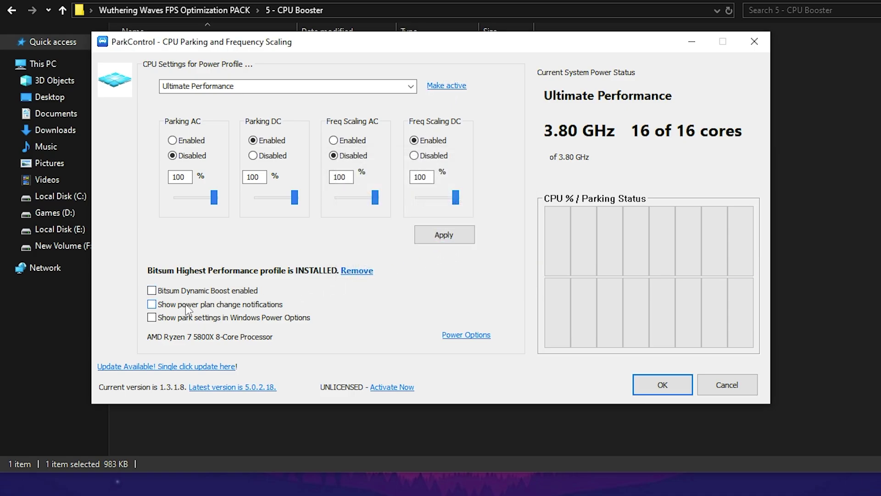
click(662, 385)
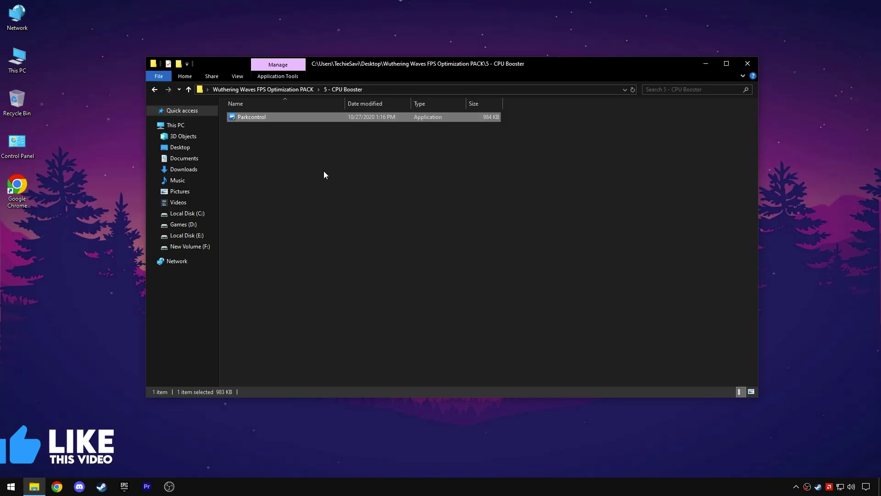
Install Process Lasso from the pack's folder "6 - Programs" with the default options and close the folder window
click(276, 90)
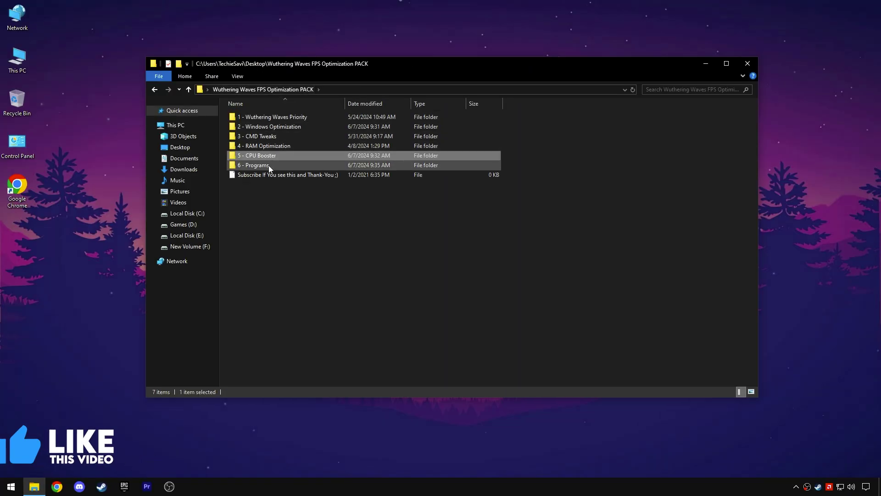
double_click(269, 165)
double_click(265, 117)
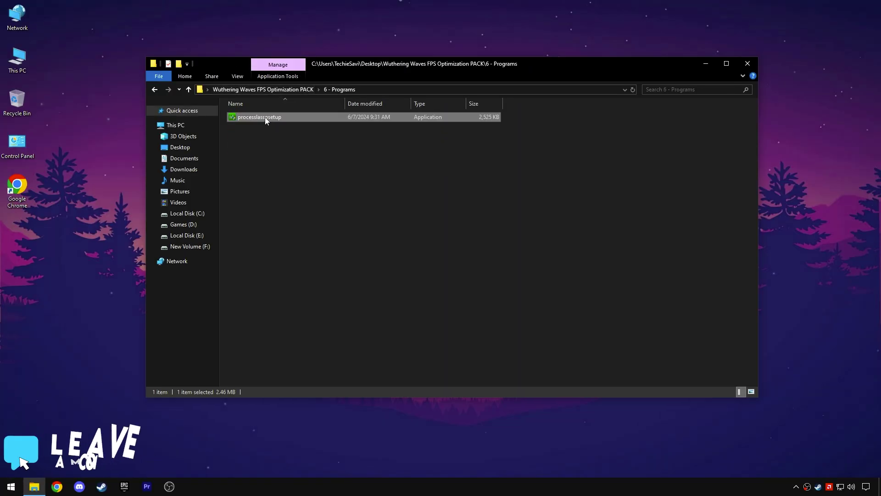
click(443, 264)
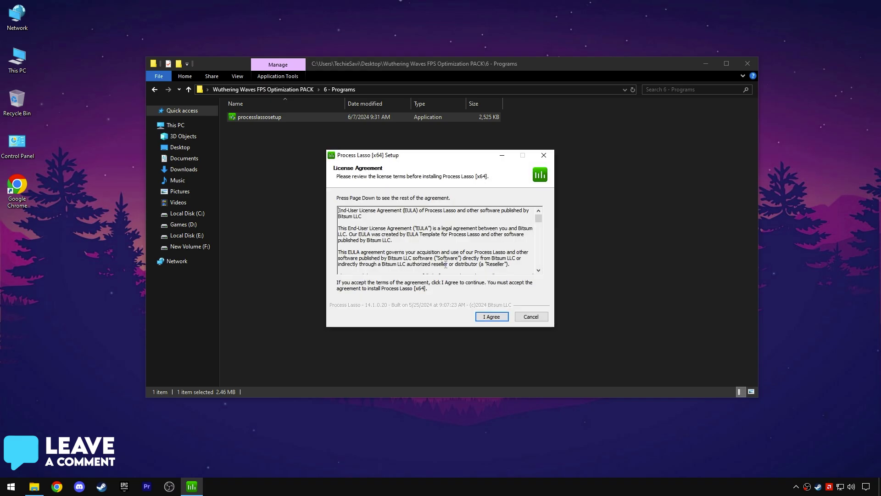
click(490, 317)
click(491, 317)
click(491, 317)
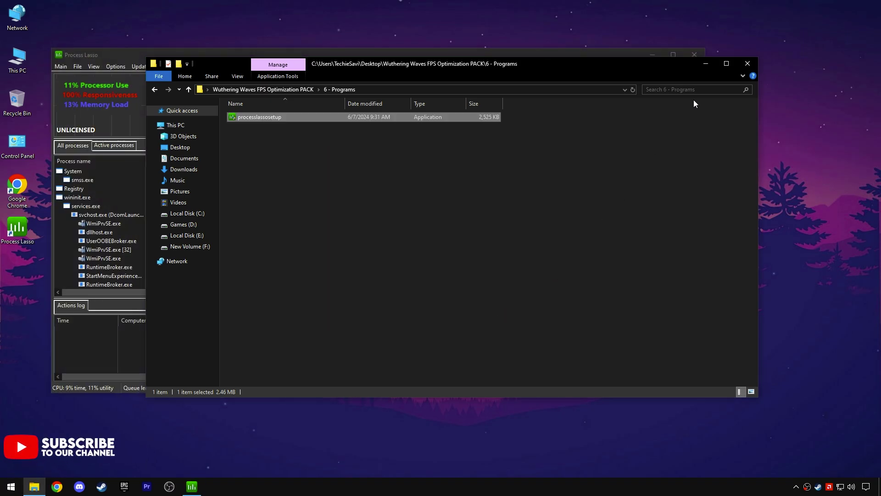
click(746, 64)
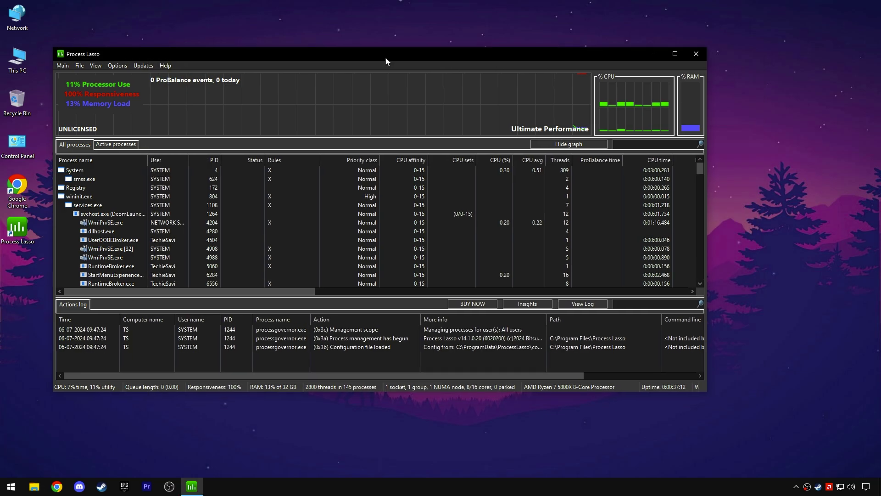
Show only the most active processes in Process Lasso and widen the Process name column to read the full names
drag(384, 57, 468, 64)
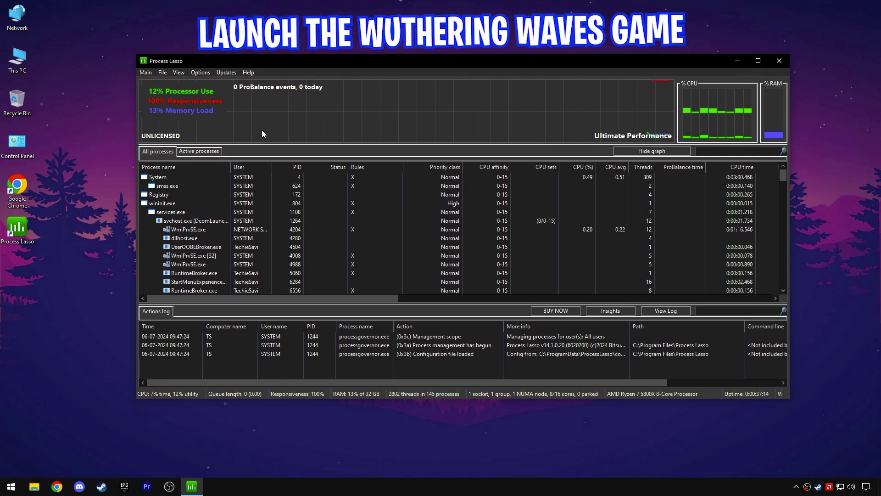
click(213, 152)
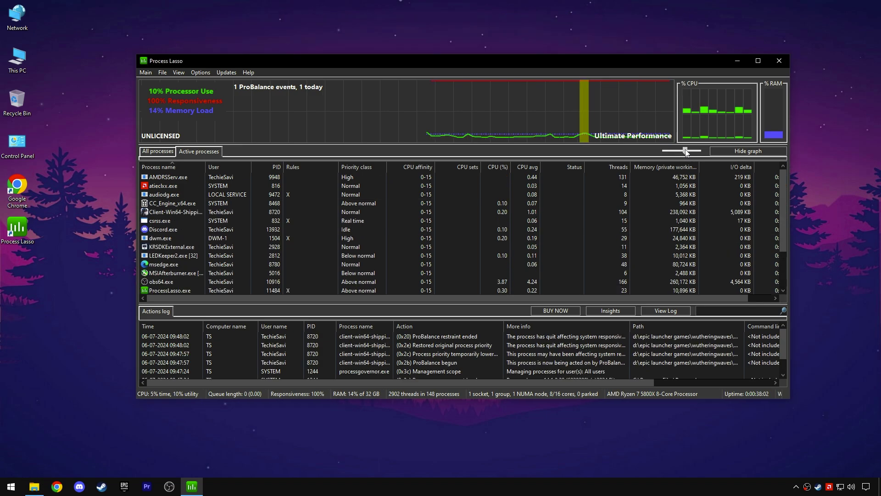
drag(686, 150, 710, 152)
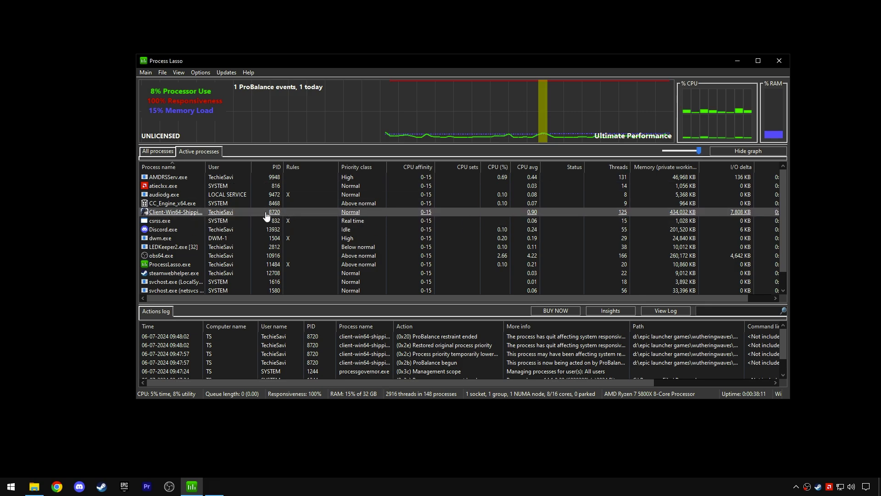
drag(207, 165, 270, 164)
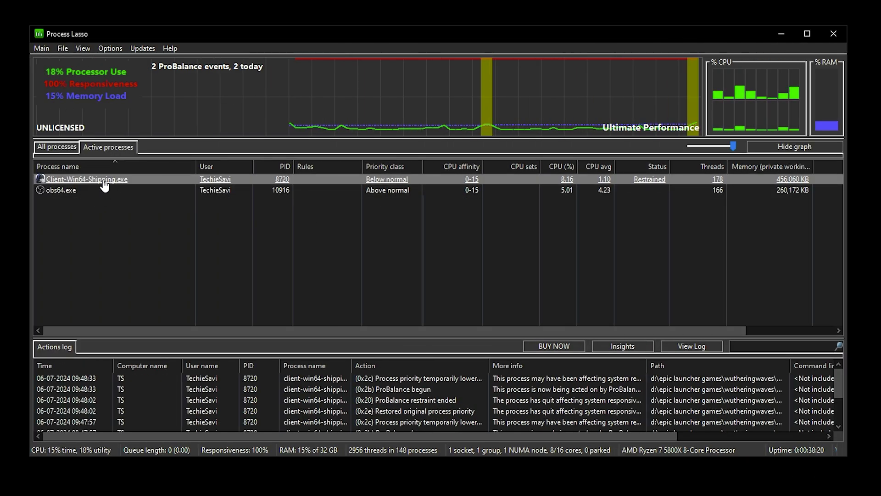
Set the CPU priority of Client-Win64-Shipping.exe to always High
right_click(105, 183)
mouse_move(142, 187)
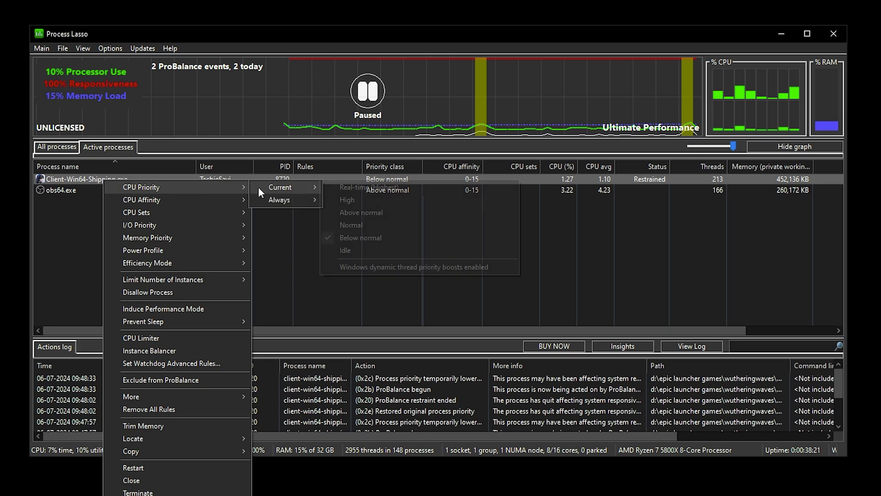
mouse_move(278, 199)
click(350, 228)
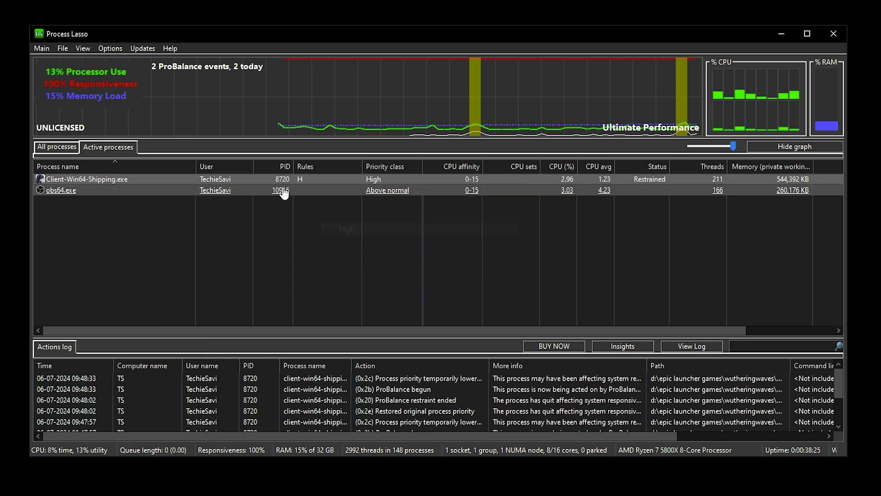
Set the I/O priority of Client-Win64-Shipping.exe to always High
right_click(132, 180)
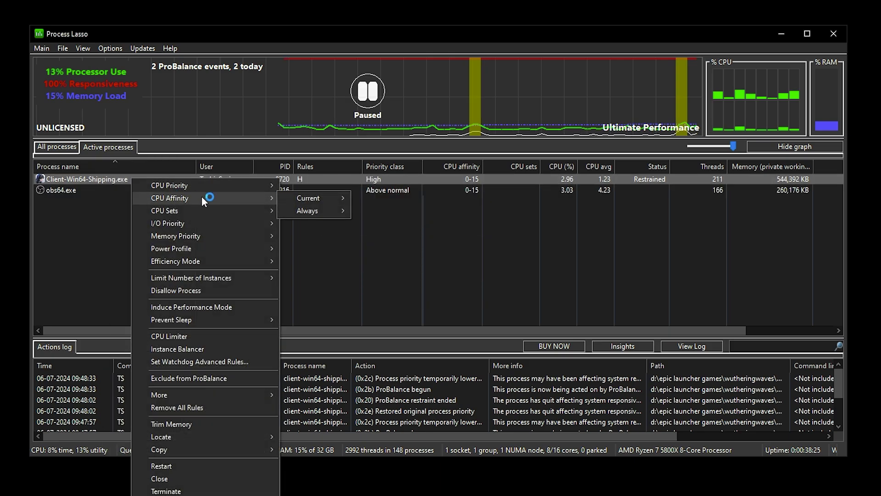
mouse_move(203, 210)
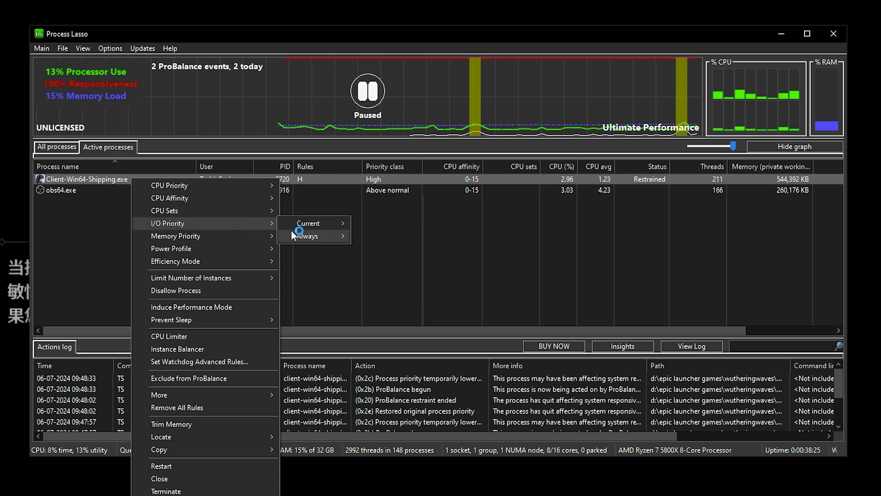
mouse_move(307, 234)
click(383, 252)
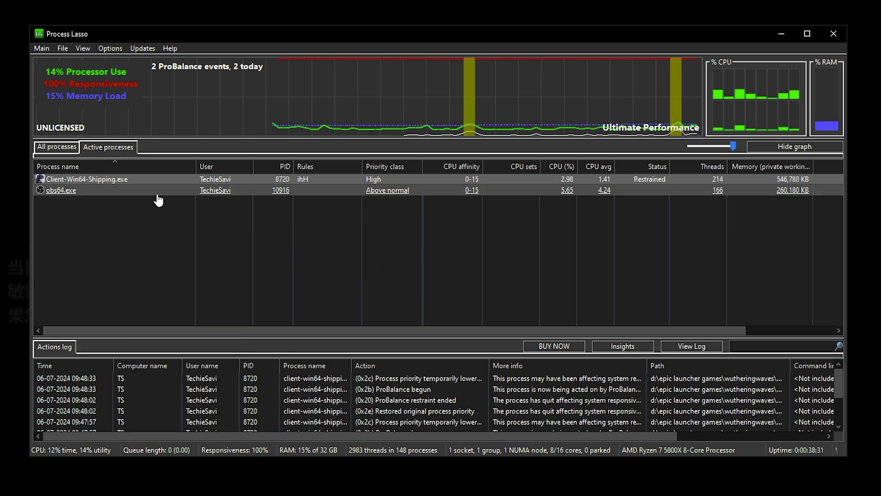
Set the memory priority of Client-Win64-Shipping.exe to always Normal
right_click(101, 179)
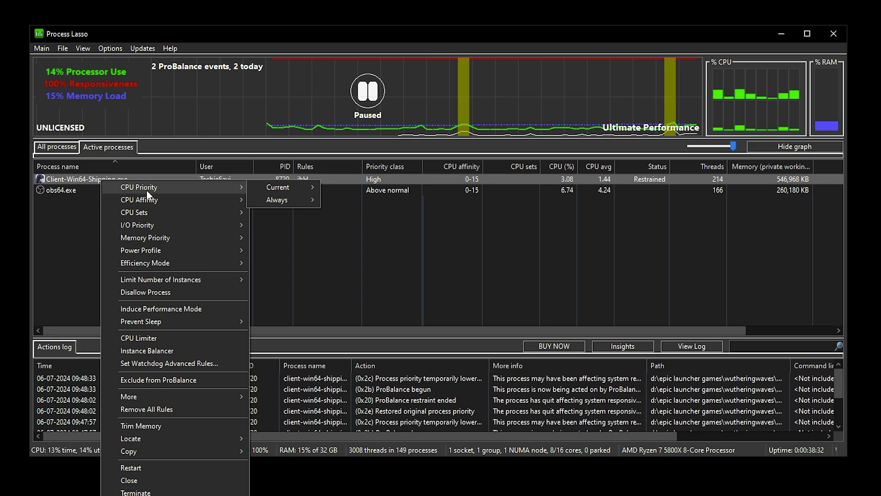
mouse_move(164, 240)
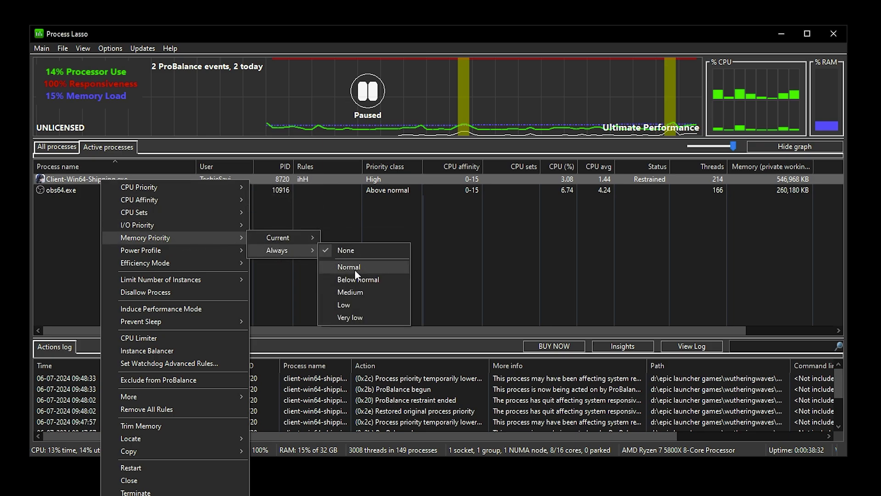
click(356, 267)
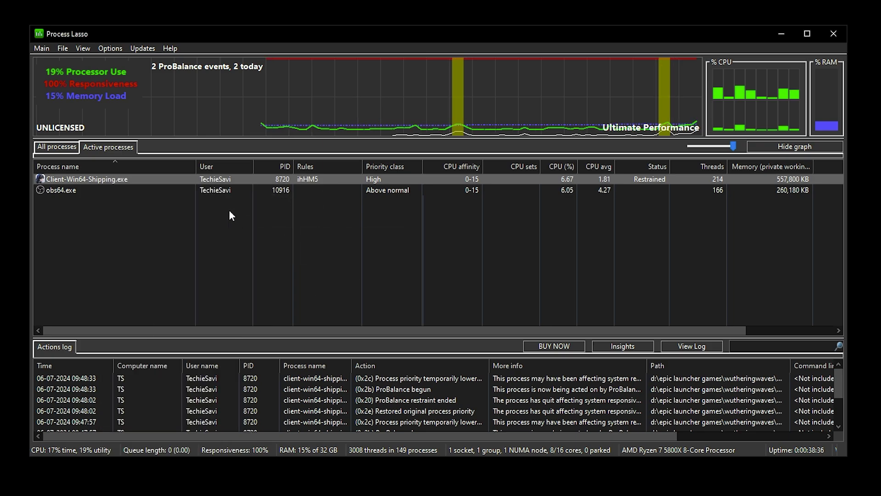
Enable Induce Performance Mode for Client-Win64-Shipping.exe, check that it is on, and minimize Process Lasso
right_click(124, 181)
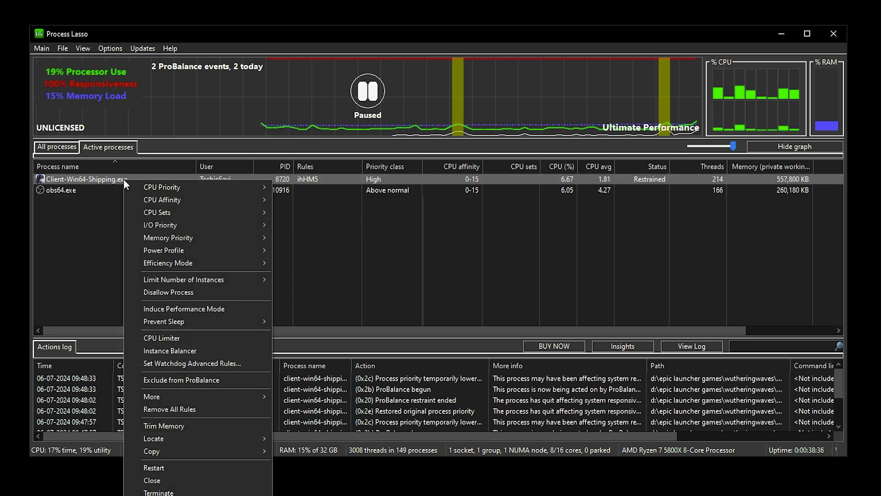
click(202, 305)
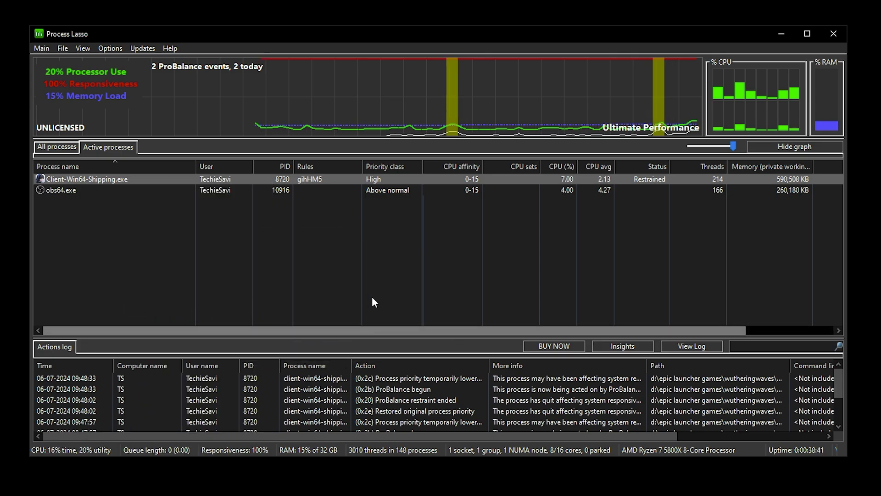
right_click(140, 180)
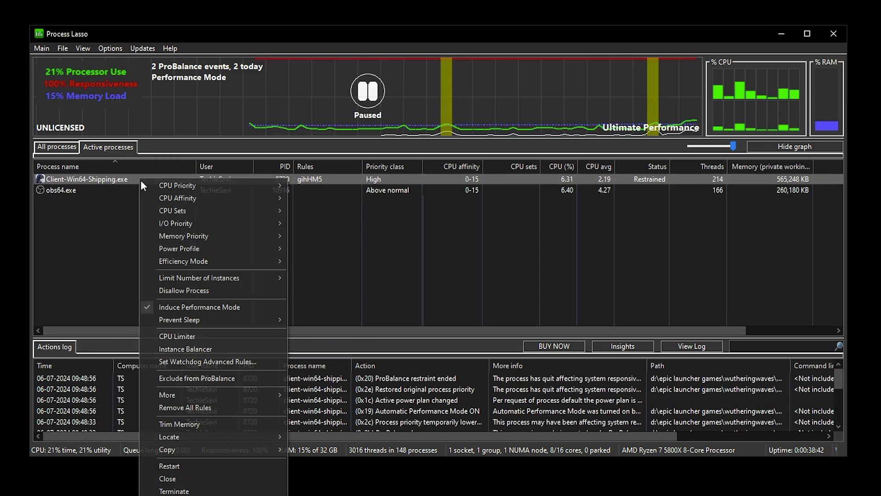
click(184, 306)
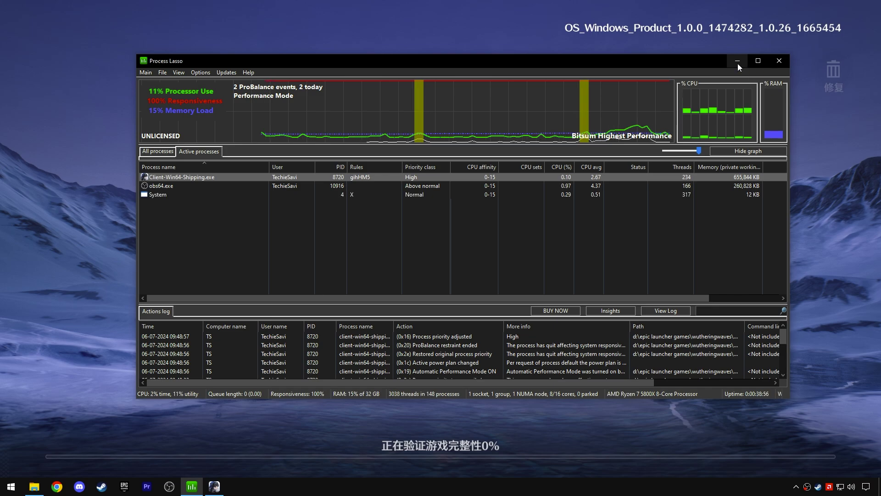
click(738, 63)
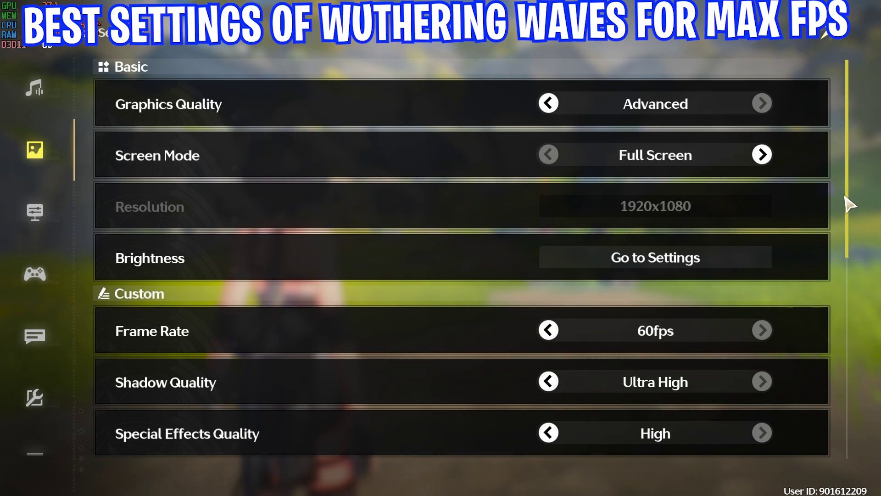
In the Wuthering Waves graphics settings, set Shadow Quality and Special Effects Quality to Low
scroll(851, 231, down, 3)
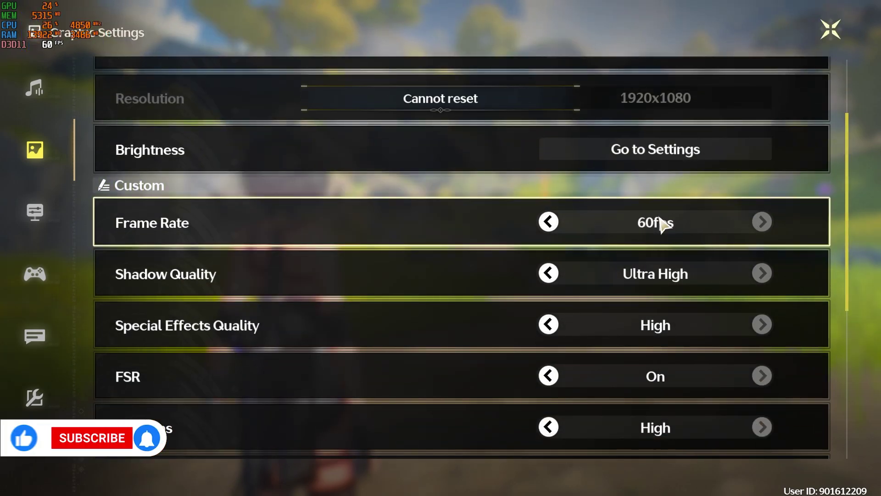
click(552, 274)
click(552, 274)
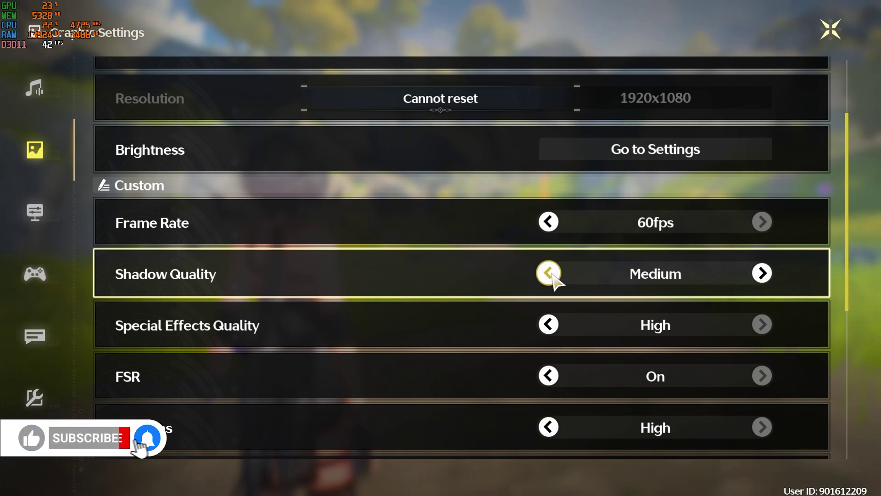
click(552, 274)
click(549, 325)
click(548, 325)
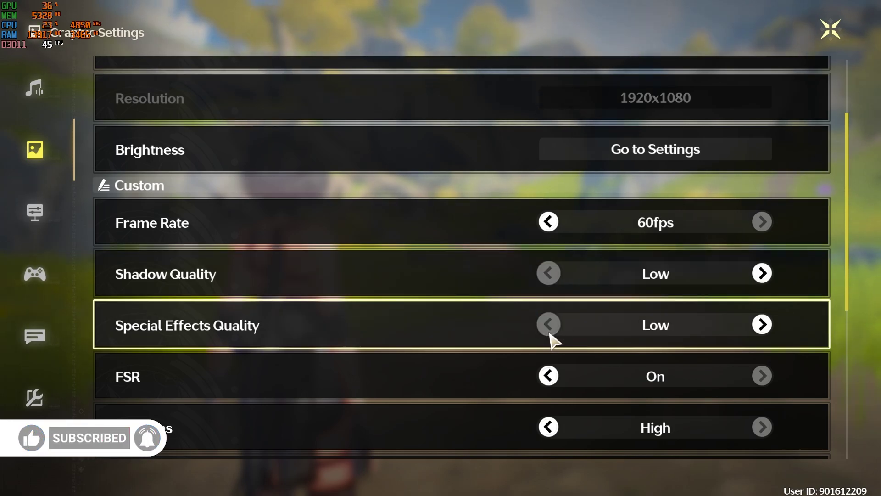
Switch FSR off and back on, and set LOD Bias to Low
click(548, 376)
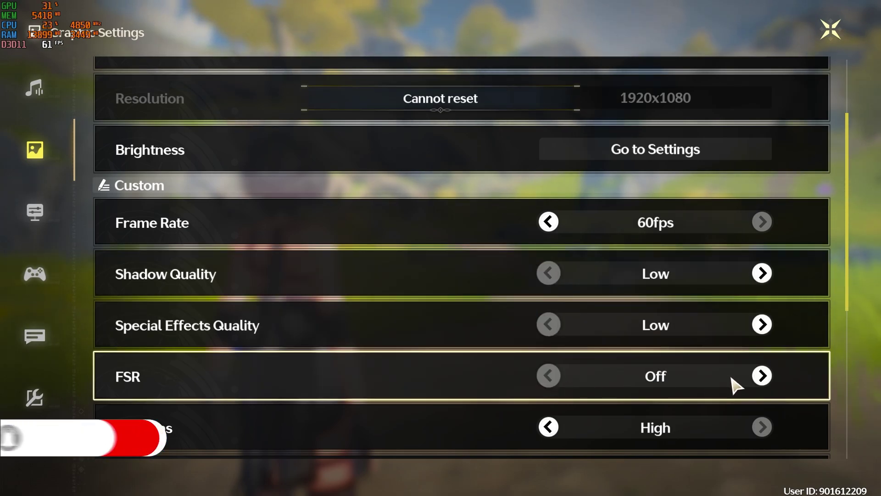
click(761, 377)
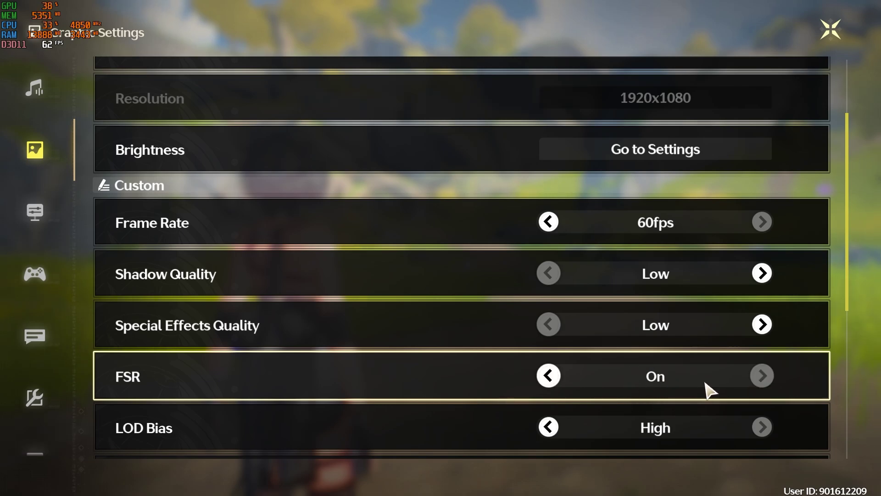
drag(850, 309, 840, 408)
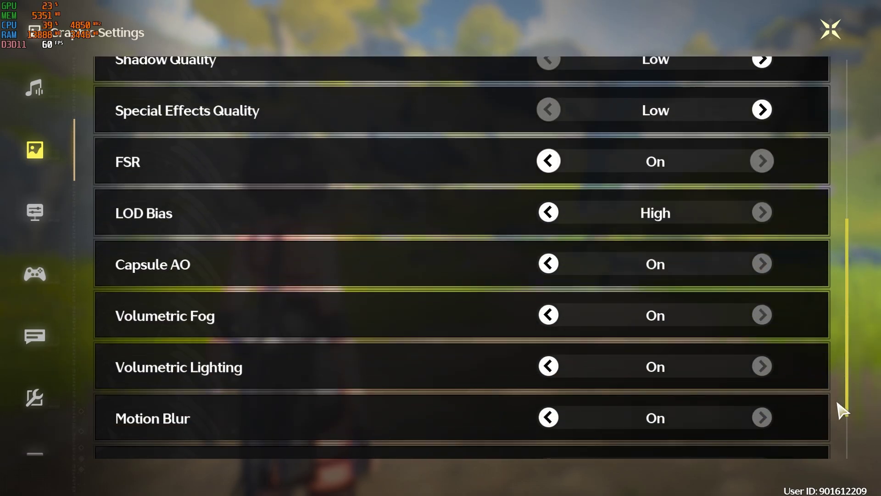
click(549, 213)
click(548, 215)
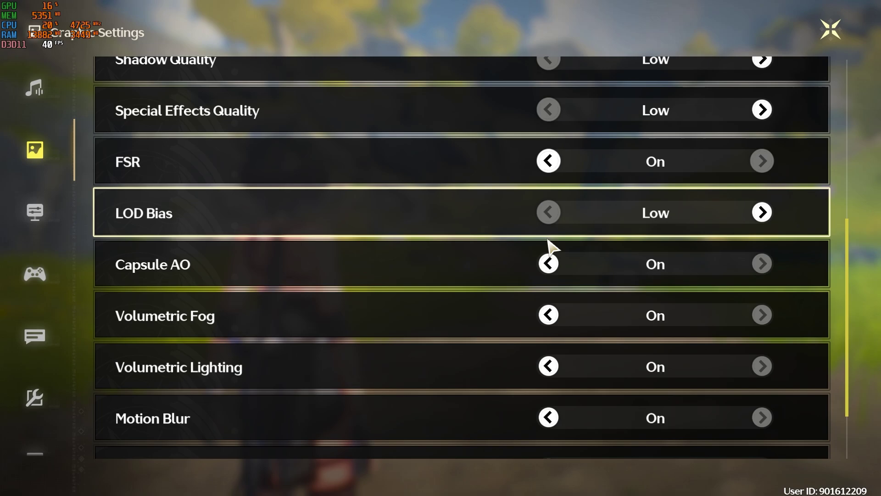
Turn off Capsule AO, Volumetric Fog, Volumetric Lighting and Motion Blur in the graphics settings
click(550, 266)
click(549, 315)
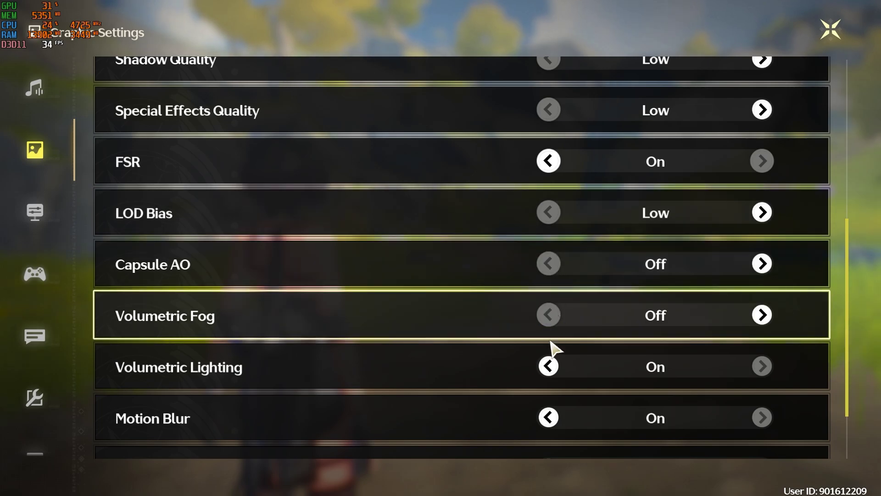
click(549, 366)
click(549, 418)
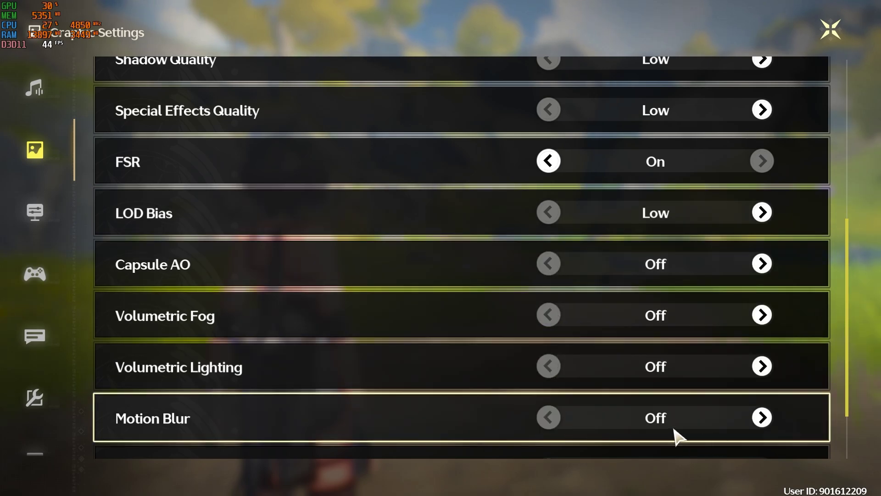
Turn off V-Sync and Anti-Aliasing, review the remaining graphics options, and close the settings
scroll(849, 416, up, 1)
scroll(852, 427, down, 2)
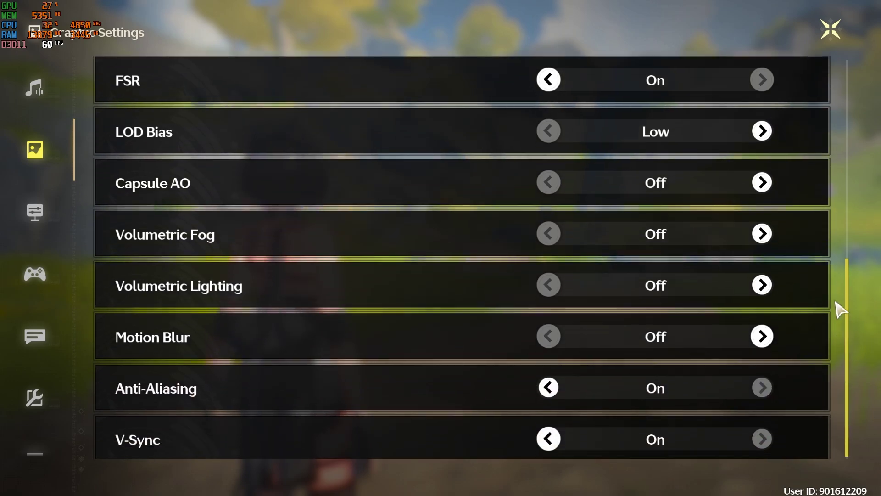
click(549, 435)
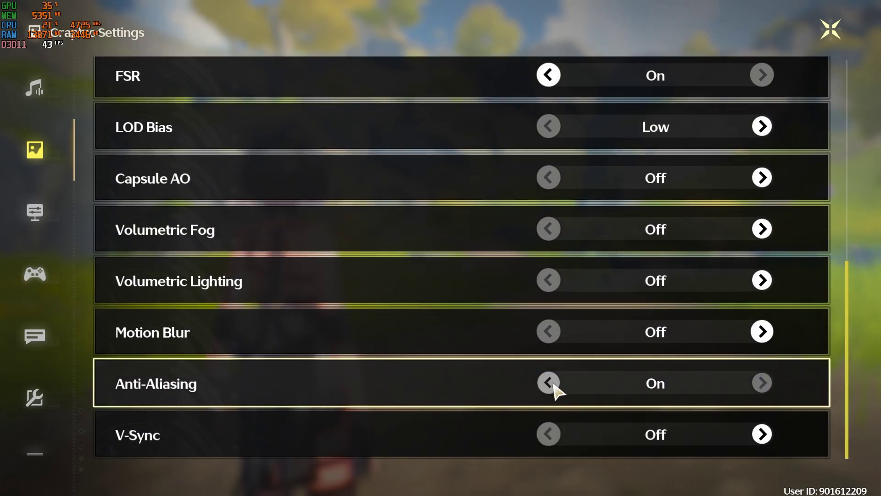
click(548, 384)
scroll(851, 335, up, 3)
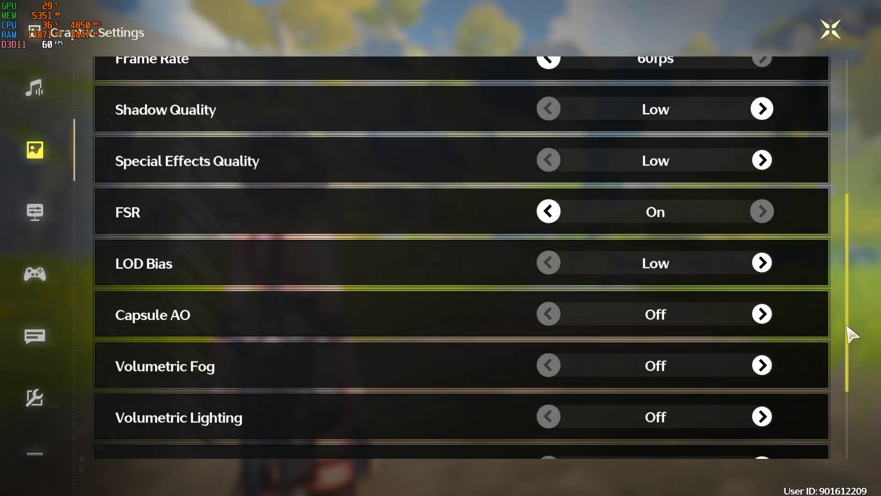
scroll(850, 312, up, 5)
scroll(834, 225, down, 2)
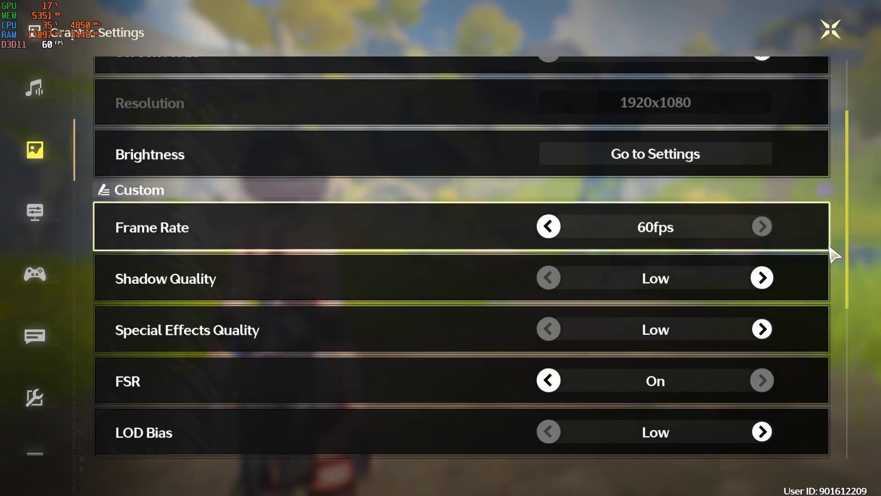
scroll(834, 255, up, 2)
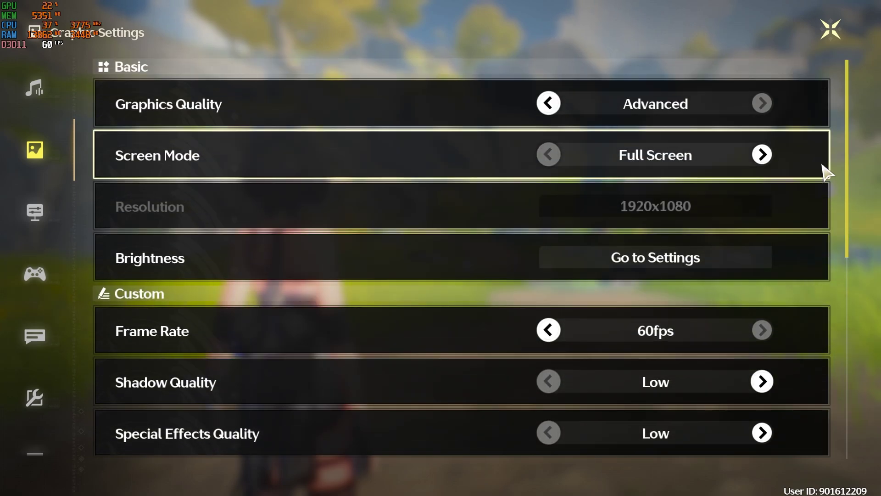
key(Escape)
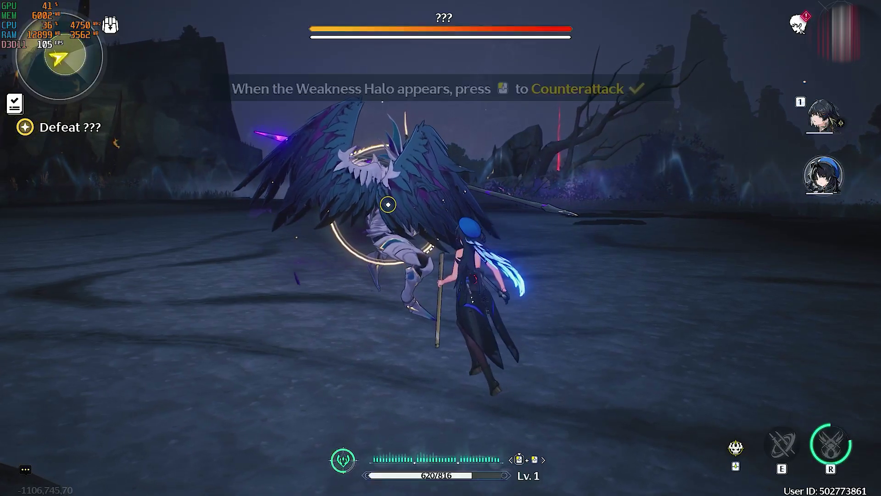
key(e)
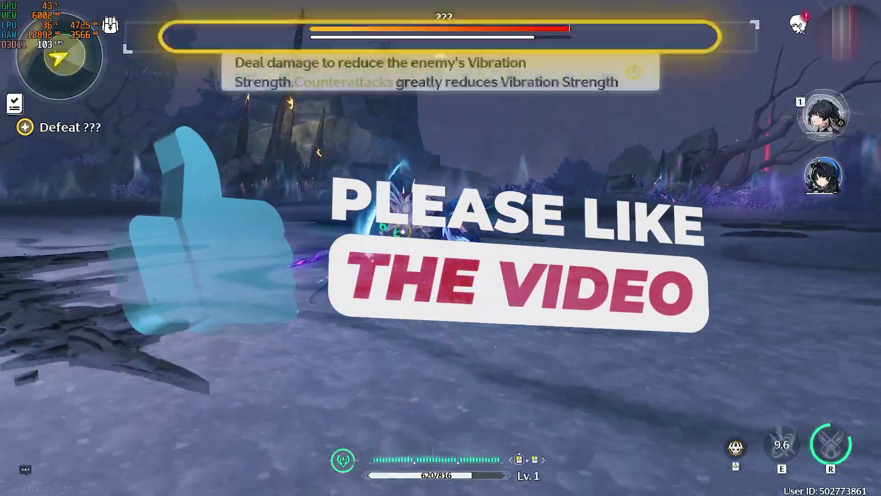
key(1)
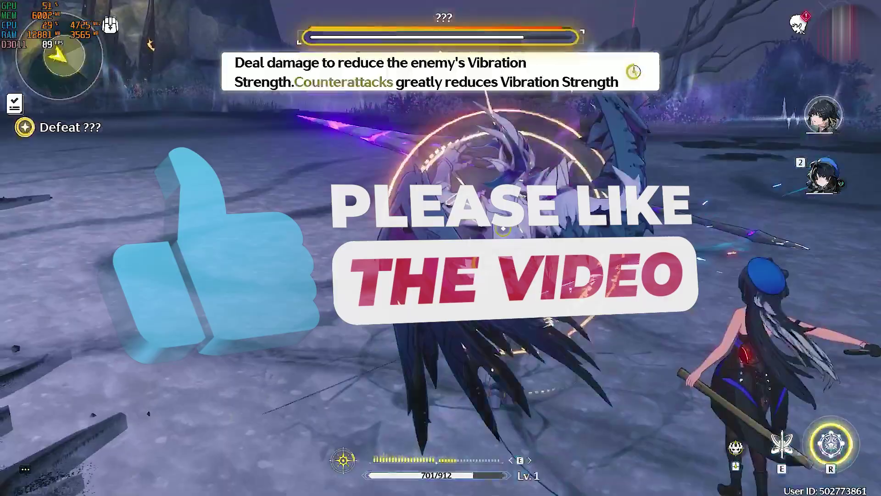
key(r)
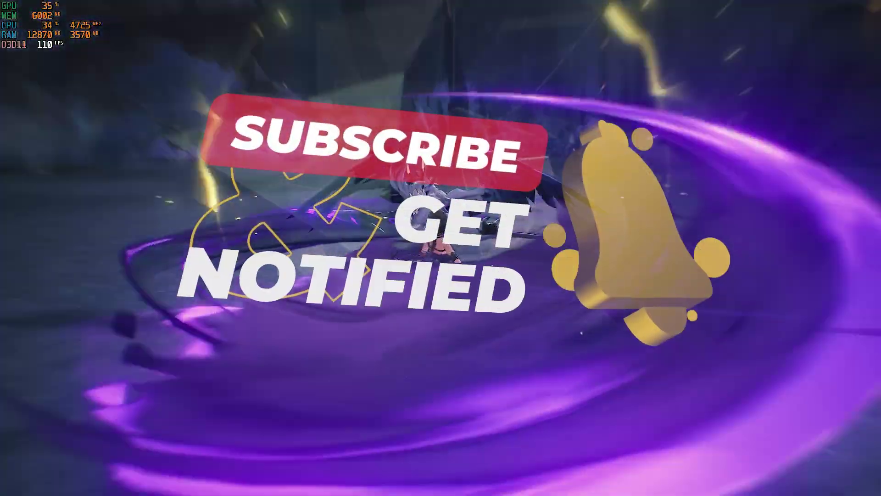